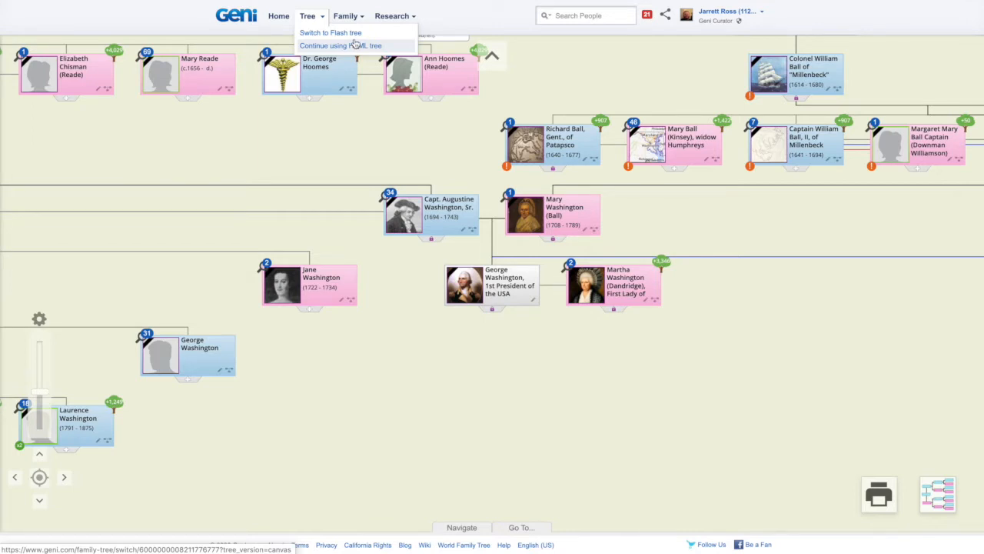
Switch the family tree to the Flash version and back to the HTML version
{"action": "left_click", "coordinate": [350, 36]}
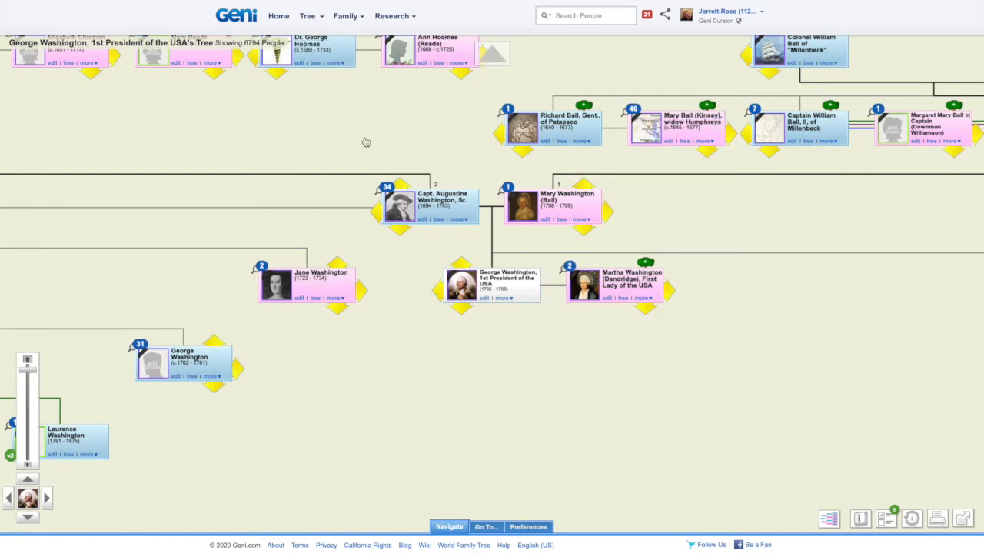
{"action": "left_click", "coordinate": [323, 19]}
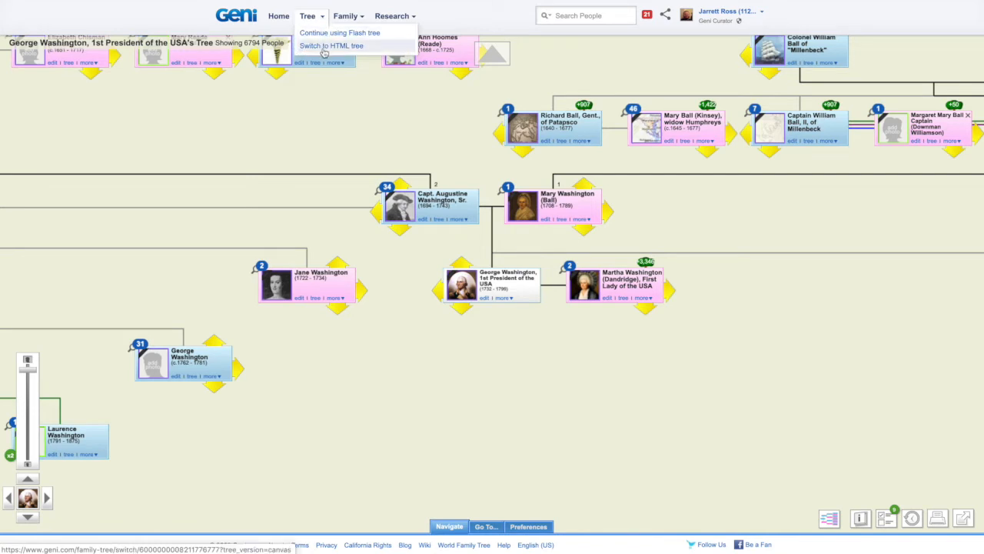
{"action": "left_click", "coordinate": [325, 48]}
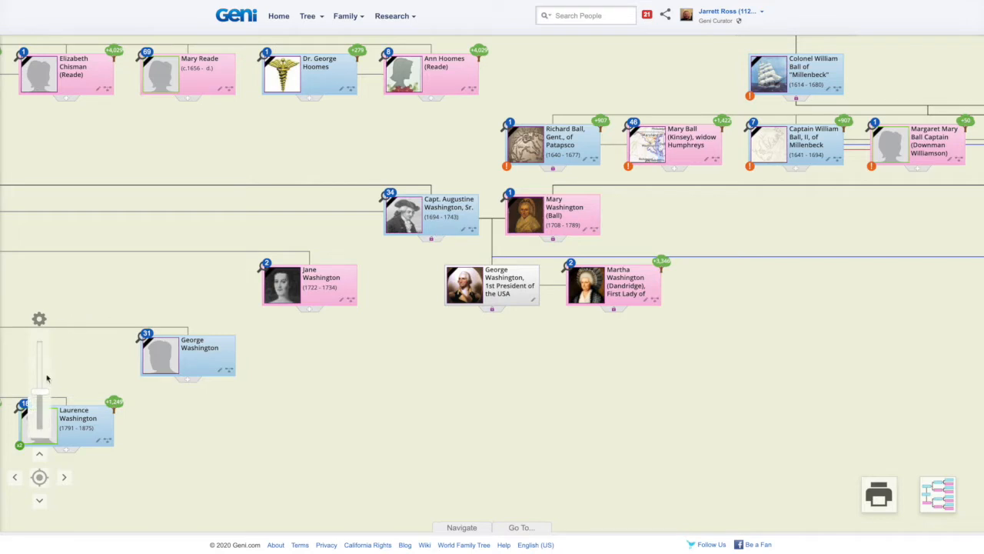
Examine the basic profile details in the edit form of George Washington, 1st President of the USA, and leave it without saving
{"action": "left_click_drag", "start_coordinate": [43, 392], "coordinate": [43, 367]}
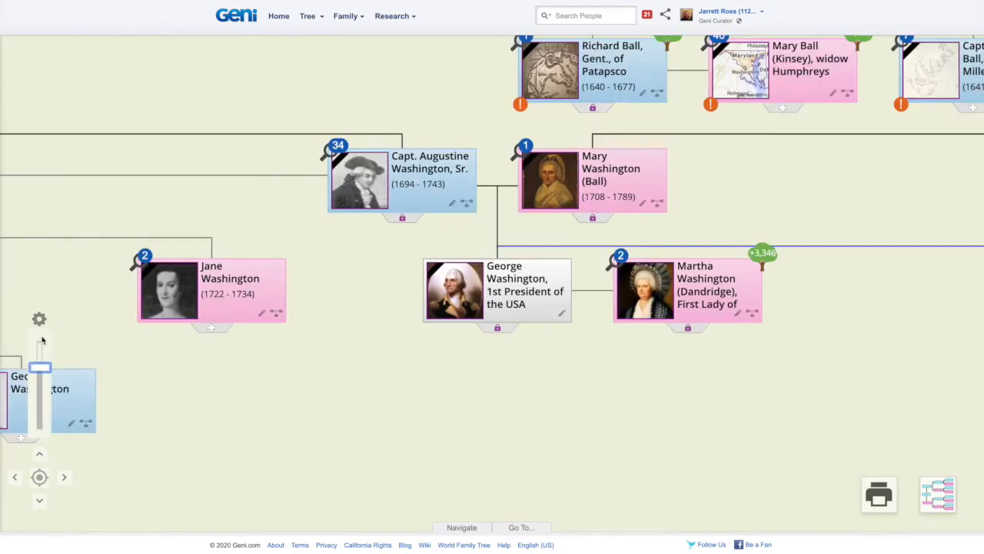
{"action": "left_click", "coordinate": [42, 341]}
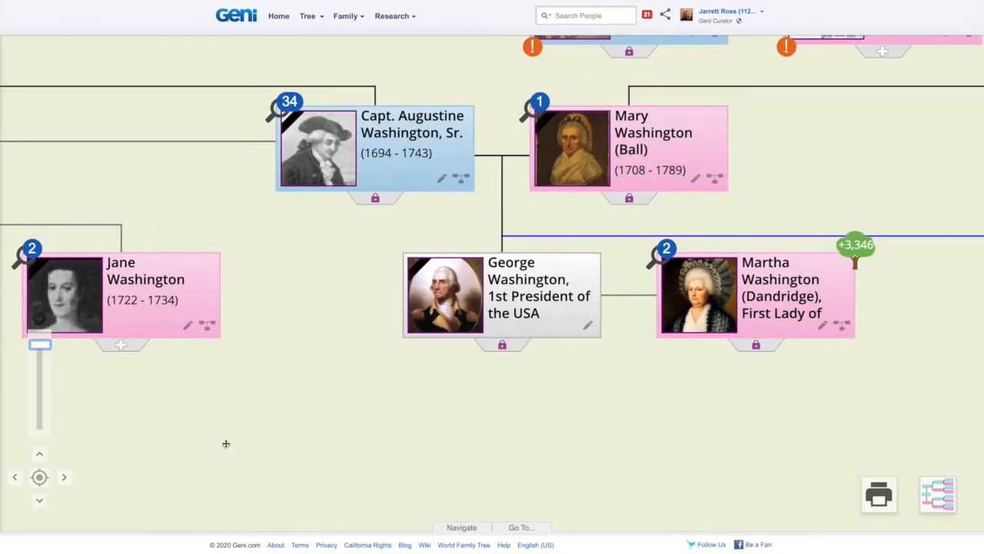
{"action": "left_click_drag", "start_coordinate": [242, 456], "coordinate": [204, 446]}
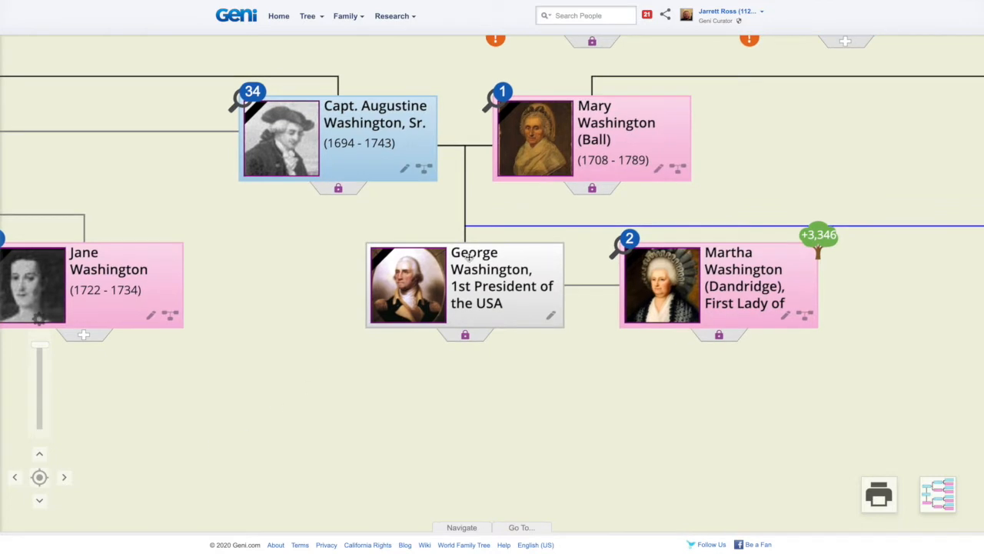
{"action": "left_click", "coordinate": [551, 317]}
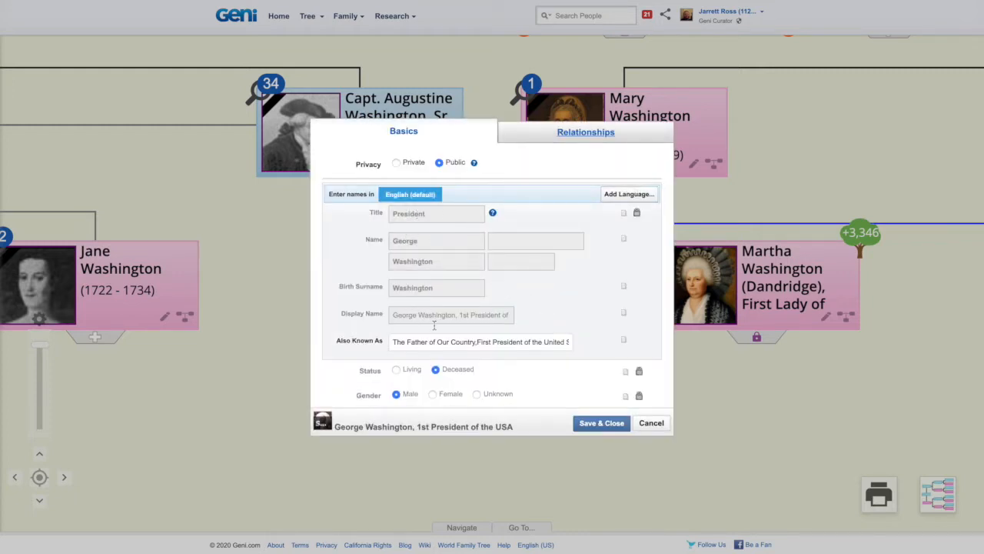
{"action": "left_click_drag", "start_coordinate": [392, 342], "coordinate": [460, 346]}
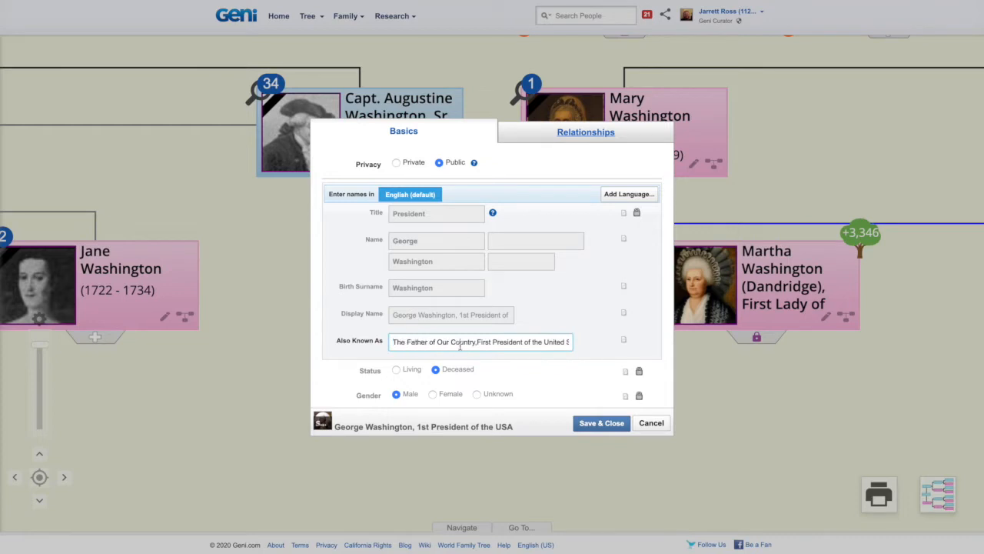
{"action": "left_click", "coordinate": [460, 346]}
{"action": "scroll", "coordinate": [459, 346], "scroll_direction": "down", "scroll_amount": 4}
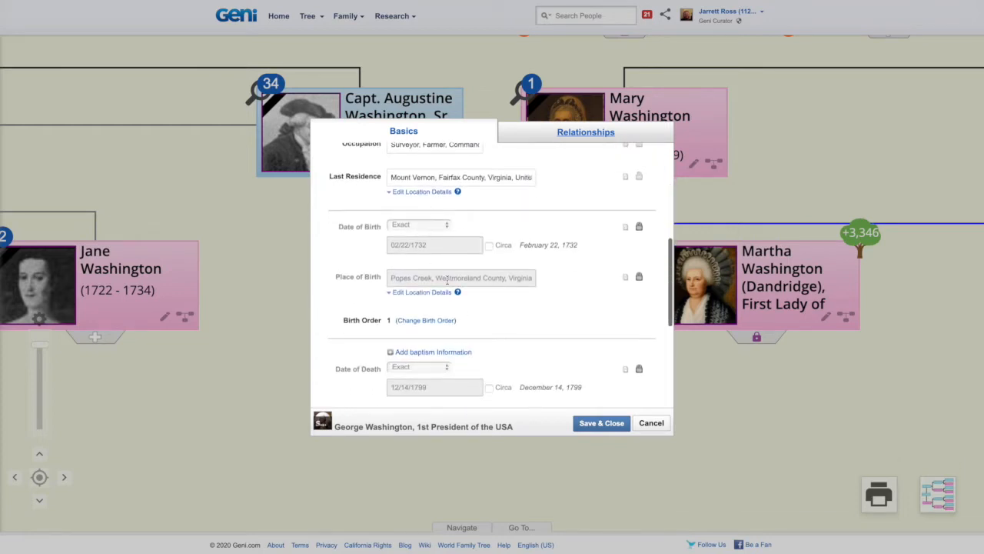
{"action": "scroll", "coordinate": [454, 300], "scroll_direction": "down", "scroll_amount": 4}
{"action": "scroll", "coordinate": [464, 320], "scroll_direction": "up", "scroll_amount": 10}
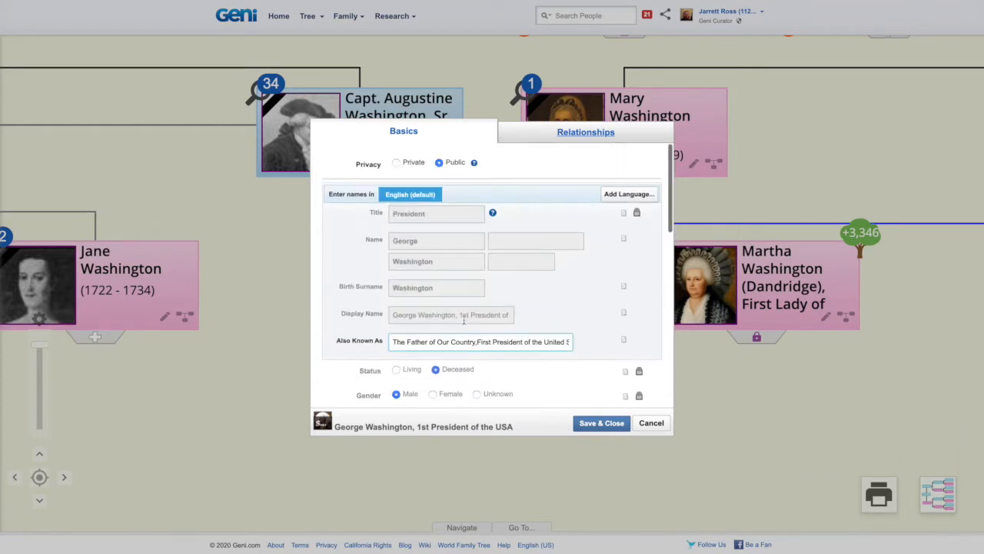
{"action": "scroll", "coordinate": [463, 320], "scroll_direction": "down", "scroll_amount": 2}
{"action": "left_click", "coordinate": [651, 423]}
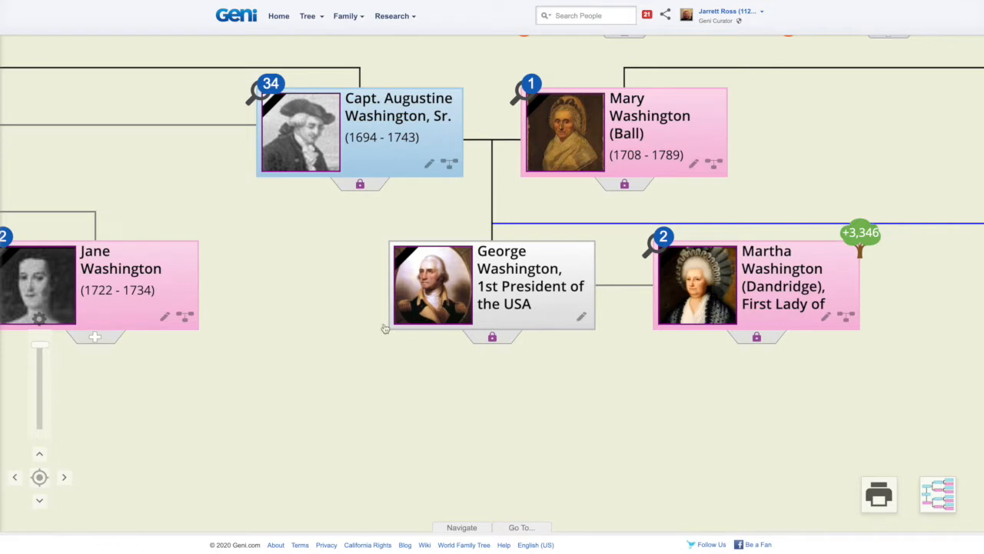
Examine the cards around George Washington up close, including relationship lines, match badges and the branch link on Martha Washington's card
{"action": "left_click_drag", "start_coordinate": [229, 395], "coordinate": [420, 410]}
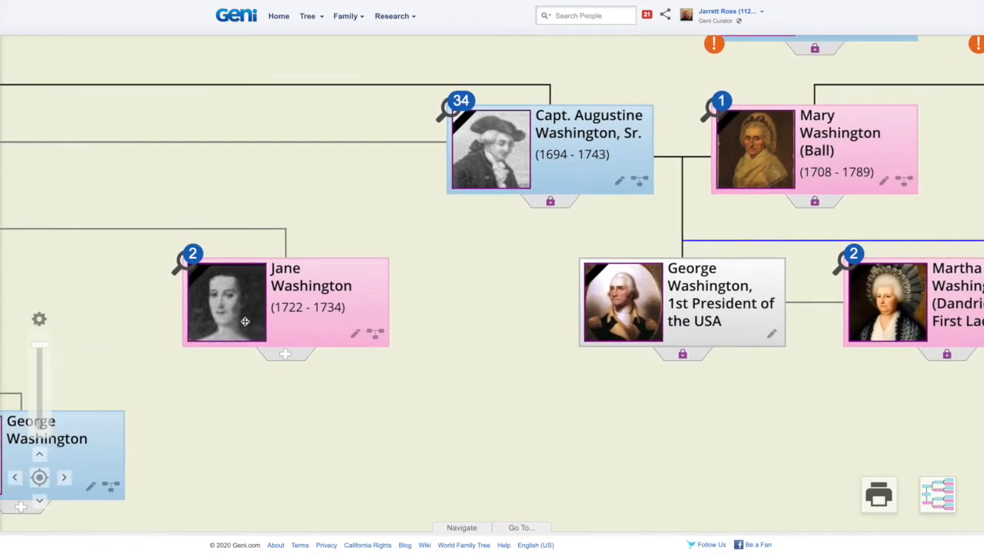
{"action": "left_click_drag", "start_coordinate": [187, 423], "coordinate": [492, 409]}
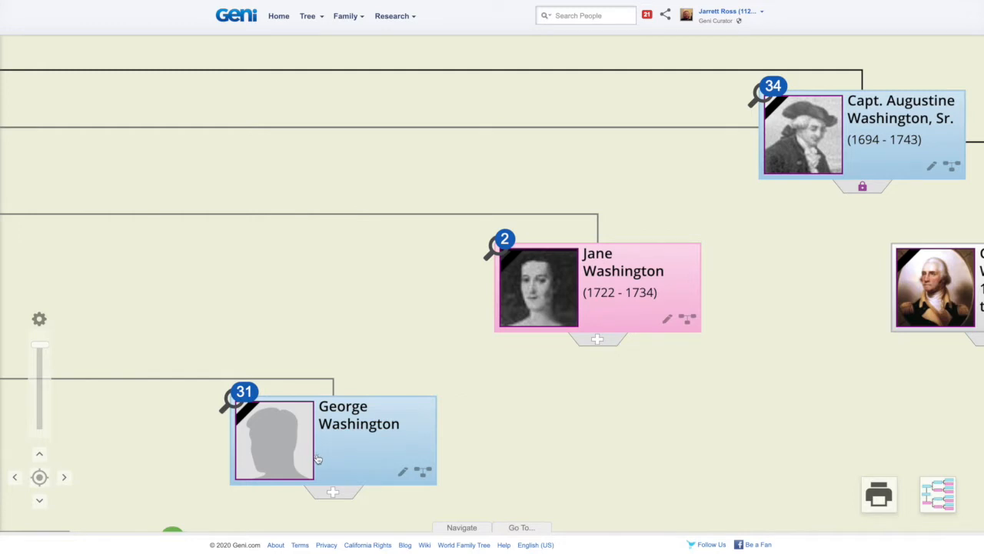
{"action": "left_click_drag", "start_coordinate": [520, 425], "coordinate": [241, 421]}
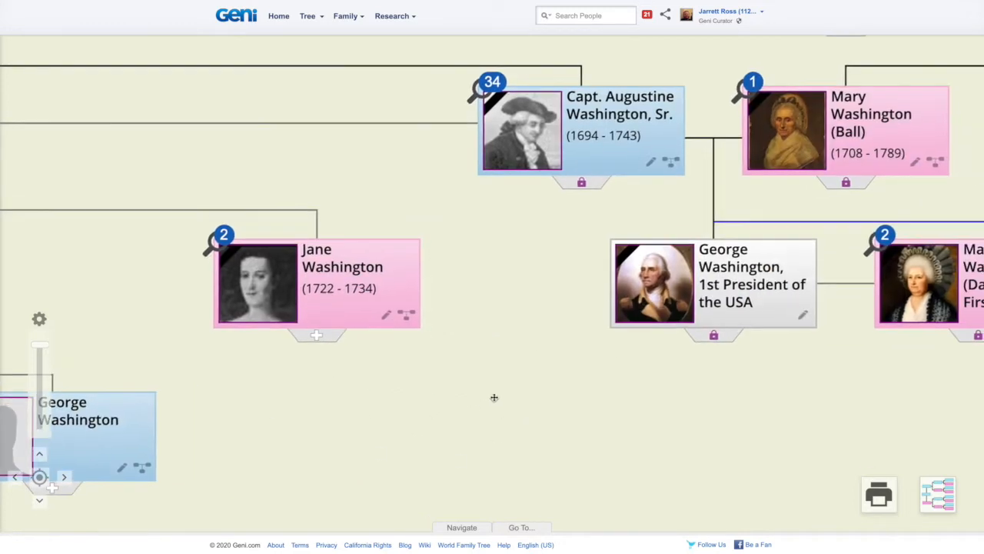
{"action": "left_click_drag", "start_coordinate": [507, 391], "coordinate": [310, 446]}
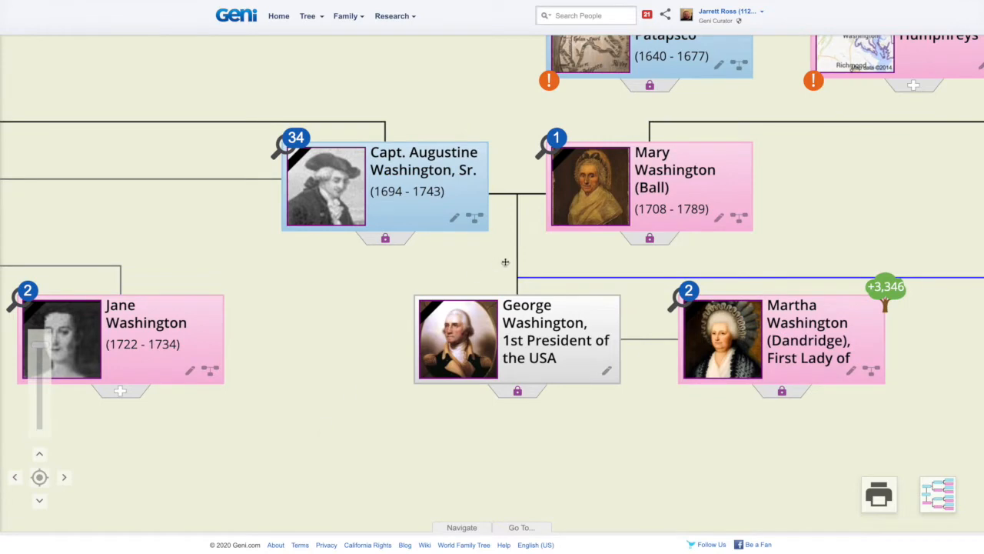
{"action": "left_click_drag", "start_coordinate": [506, 263], "coordinate": [435, 309]}
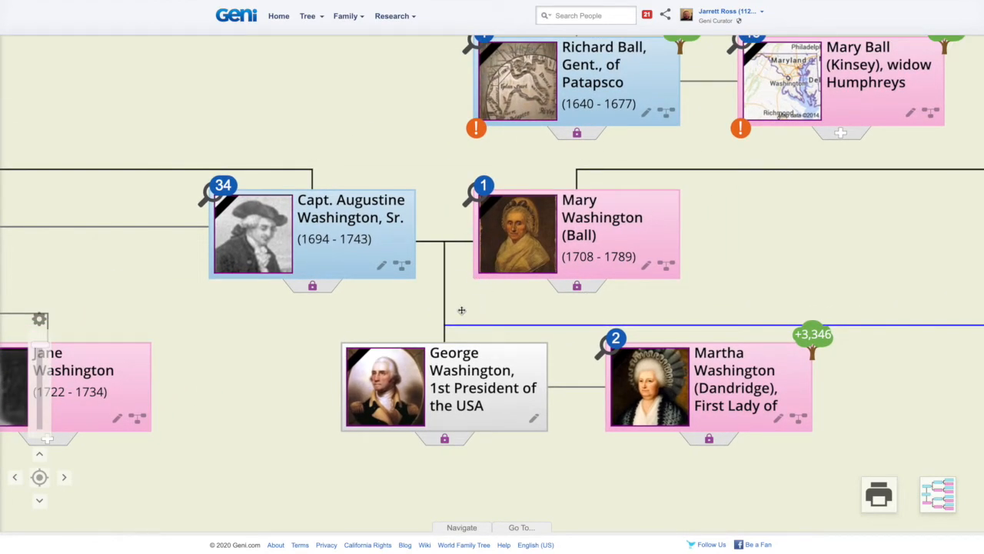
{"action": "left_click_drag", "start_coordinate": [454, 328], "coordinate": [467, 299]}
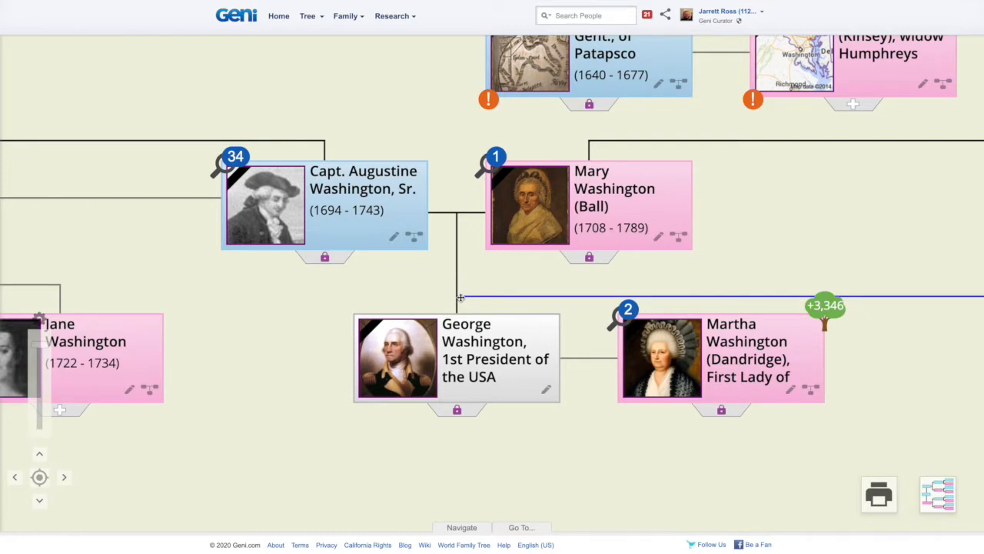
{"action": "left_click_drag", "start_coordinate": [459, 300], "coordinate": [469, 281]}
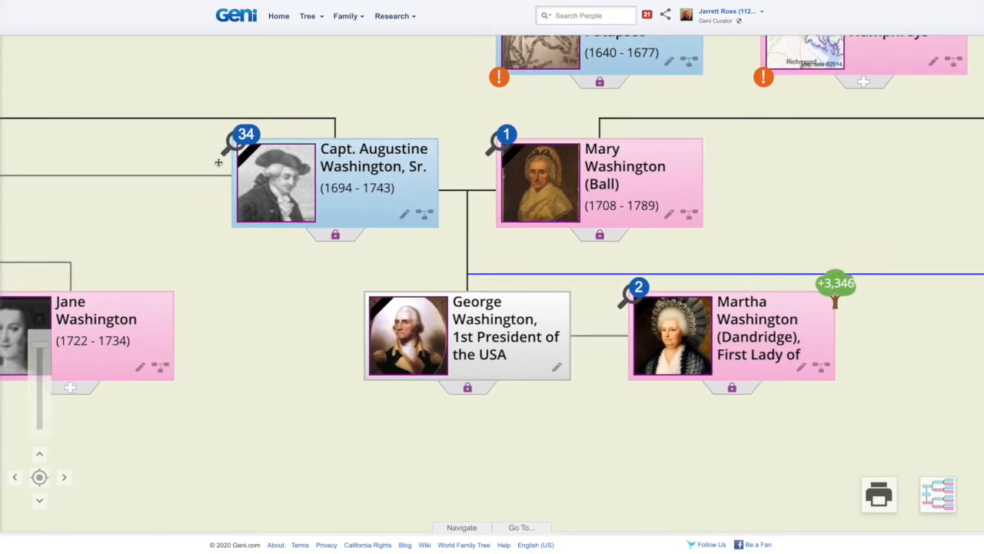
{"action": "mouse_move", "coordinate": [239, 141]}
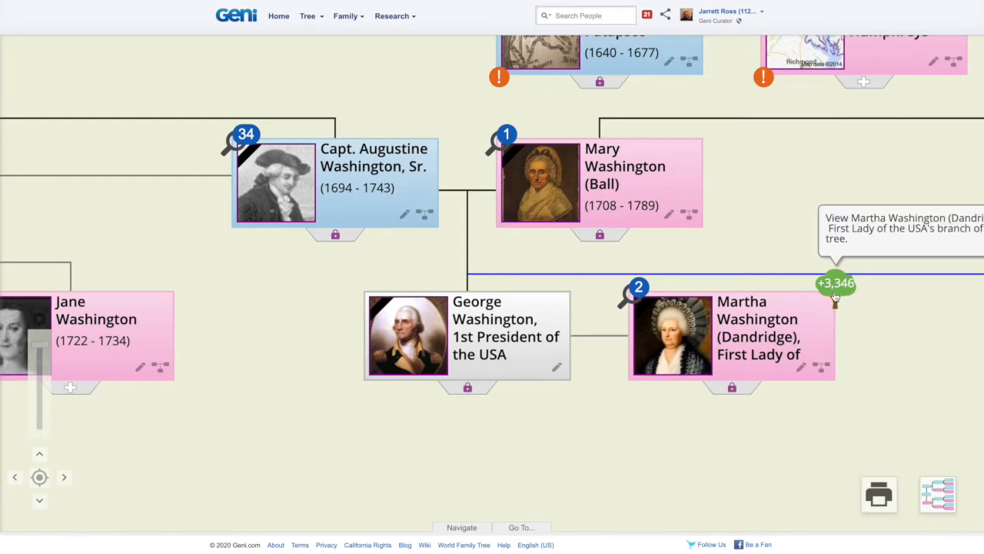
{"action": "left_click_drag", "start_coordinate": [869, 313], "coordinate": [697, 273]}
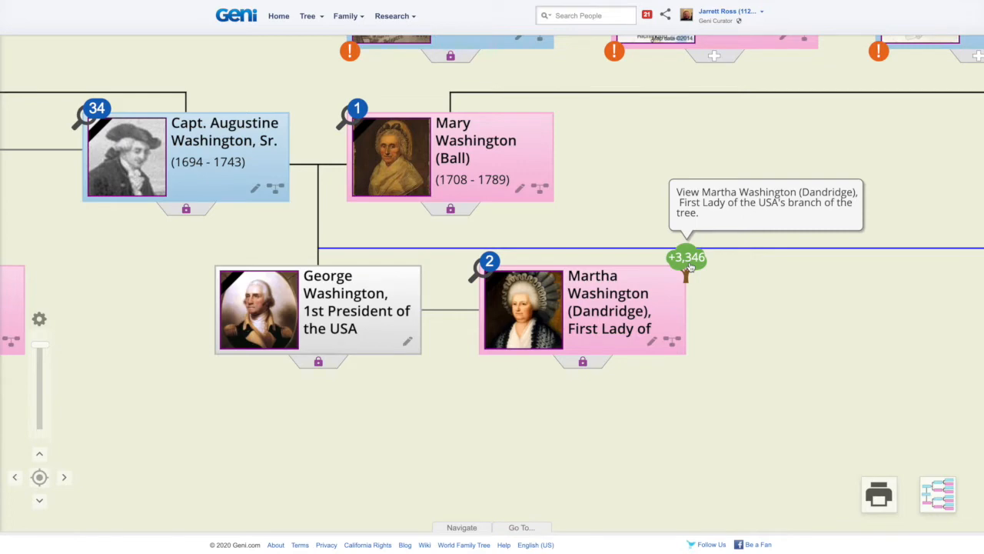
Examine the overall extent of George Washington's tree in every direction at the smallest zoom level
{"action": "left_click_drag", "start_coordinate": [42, 351], "coordinate": [40, 442]}
{"action": "left_click_drag", "start_coordinate": [35, 397], "coordinate": [34, 449]}
{"action": "left_click", "coordinate": [17, 481]}
{"action": "left_click", "coordinate": [17, 482]}
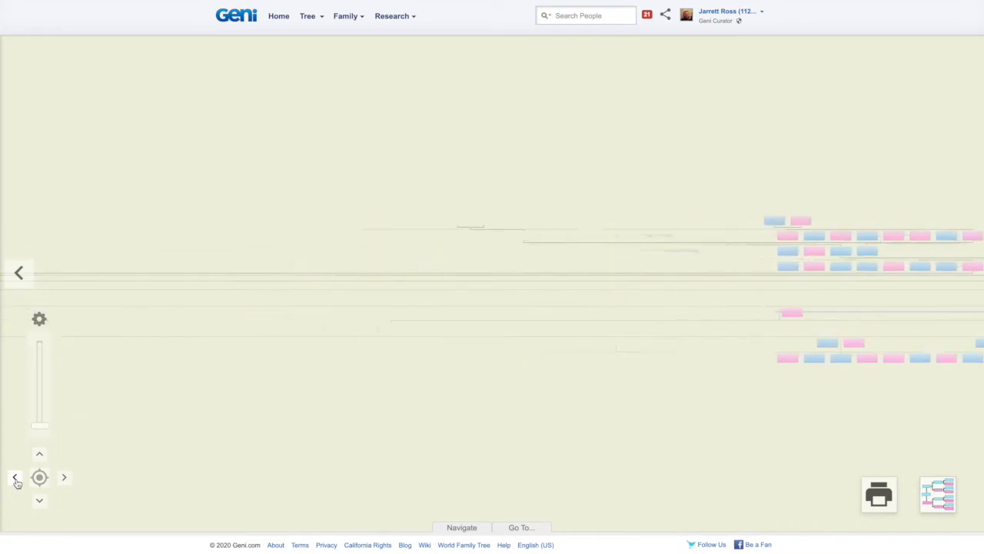
{"action": "left_click", "coordinate": [64, 477]}
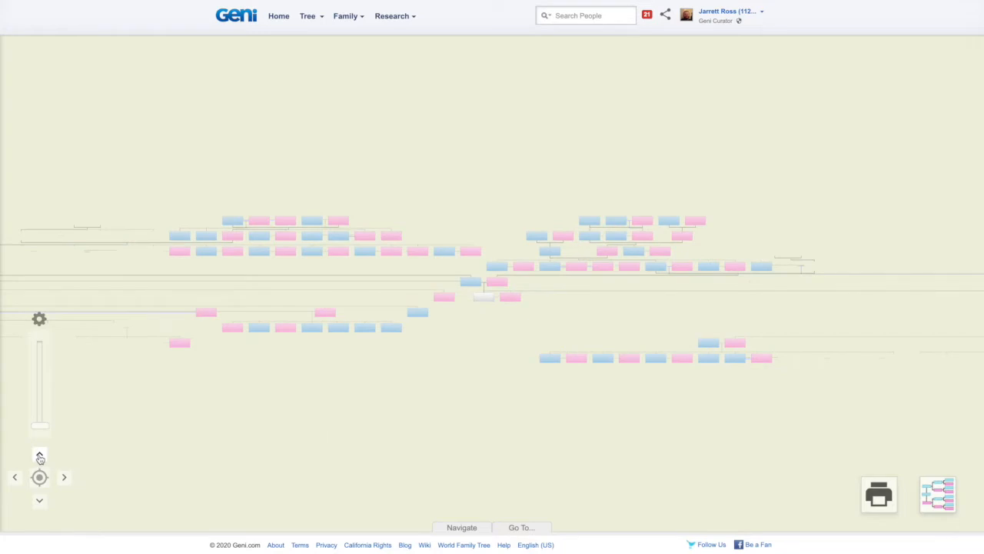
{"action": "left_click", "coordinate": [40, 456]}
{"action": "left_click", "coordinate": [39, 501]}
{"action": "mouse_move", "coordinate": [28, 237]}
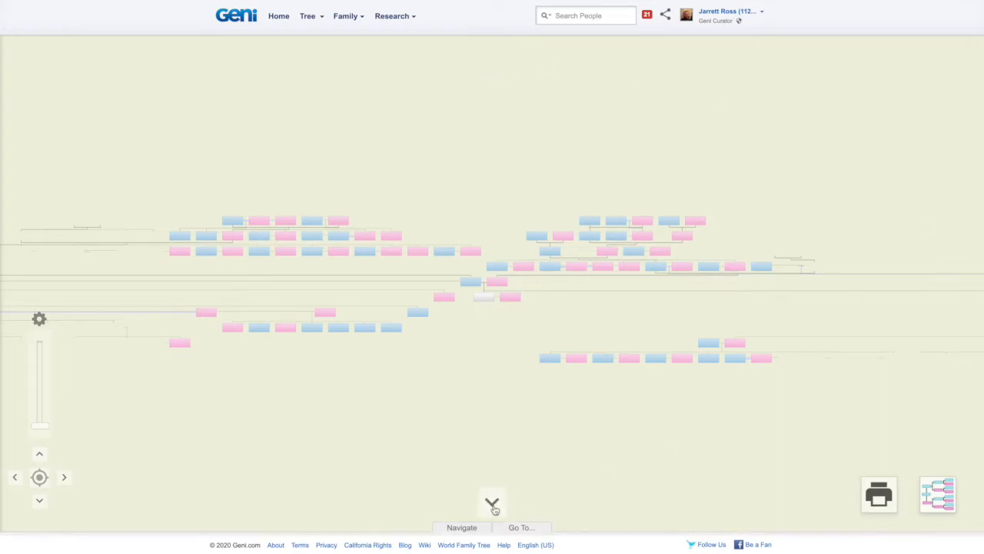
{"action": "left_click", "coordinate": [493, 506]}
{"action": "left_click", "coordinate": [490, 56]}
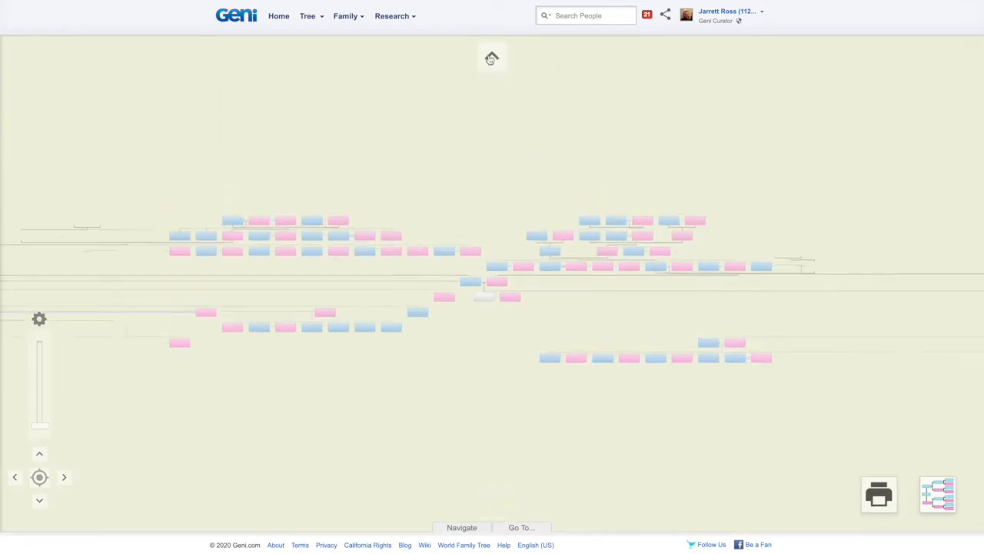
{"action": "left_click", "coordinate": [65, 476]}
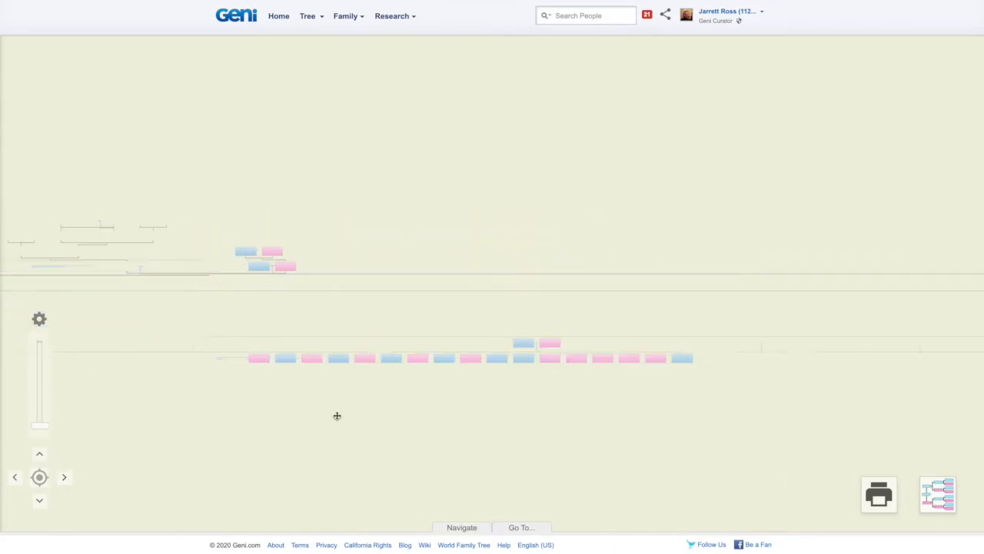
{"action": "left_click_drag", "start_coordinate": [169, 400], "coordinate": [495, 397]}
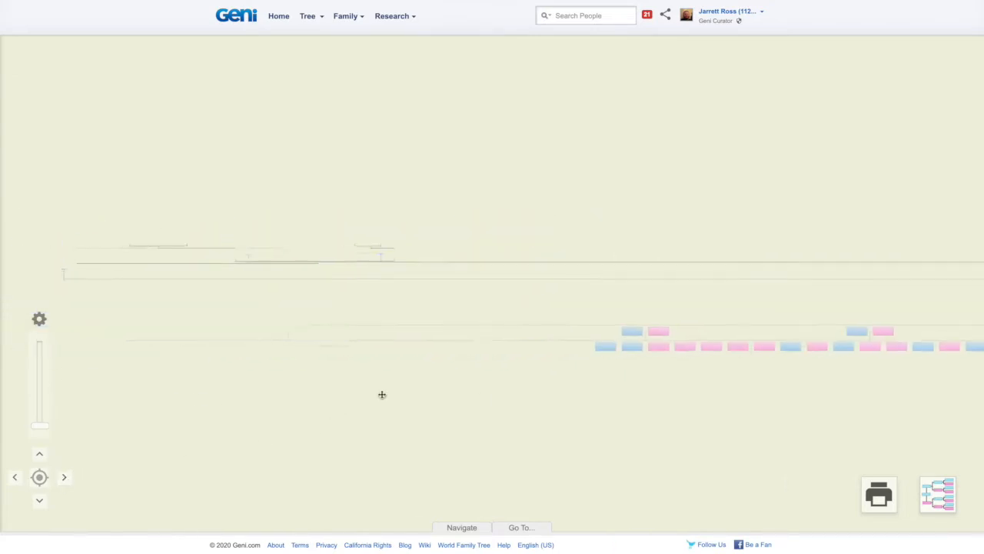
Examine the distant relatives' cards in the lower generations up close, and recenter the tree on George Washington
{"action": "left_click", "coordinate": [38, 382]}
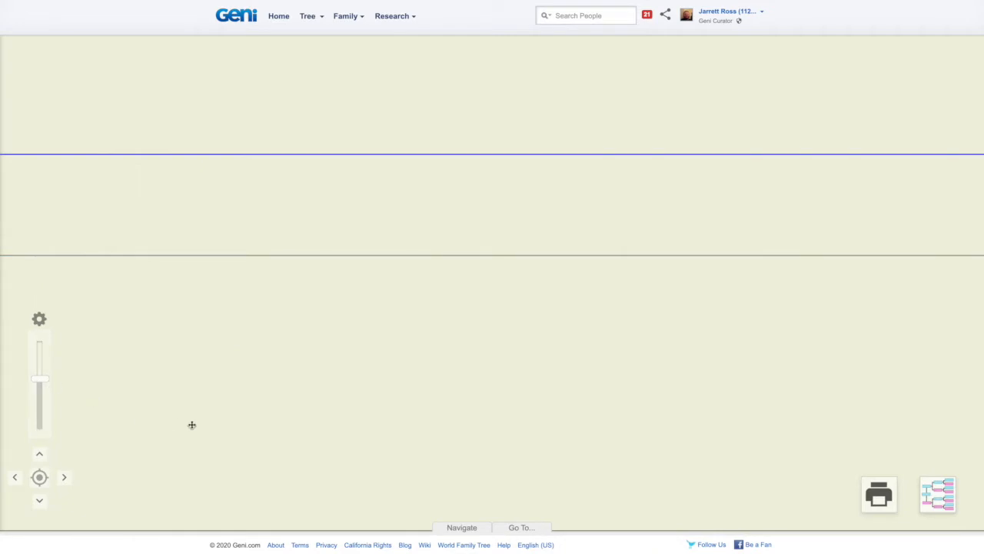
{"action": "left_click_drag", "start_coordinate": [478, 439], "coordinate": [315, 428]}
{"action": "left_click_drag", "start_coordinate": [558, 422], "coordinate": [1, 399]}
{"action": "left_click_drag", "start_coordinate": [335, 379], "coordinate": [326, 244]}
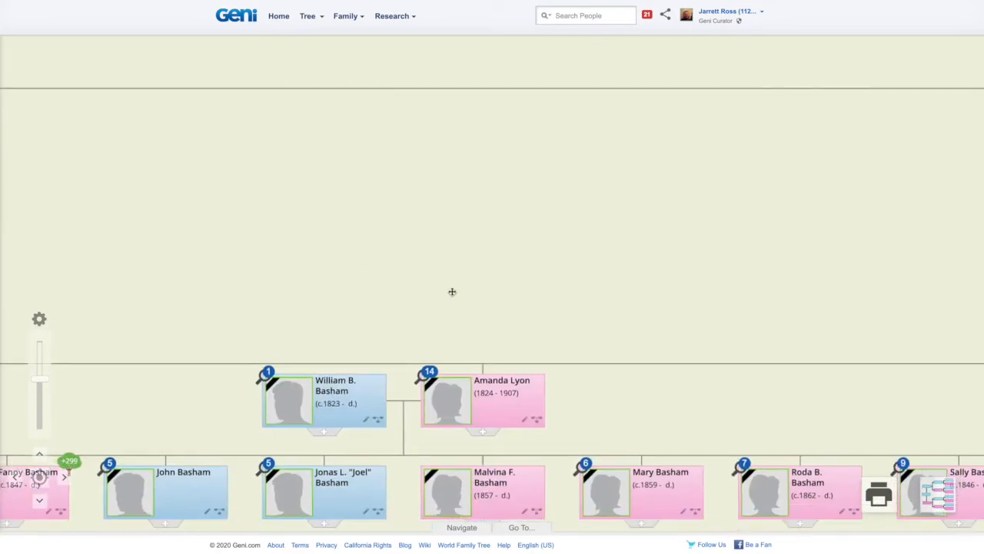
{"action": "left_click_drag", "start_coordinate": [566, 305], "coordinate": [287, 240]}
{"action": "left_click_drag", "start_coordinate": [364, 266], "coordinate": [161, 192]}
{"action": "left_click_drag", "start_coordinate": [366, 199], "coordinate": [149, 156]}
{"action": "left_click_drag", "start_coordinate": [388, 184], "coordinate": [40, 184]}
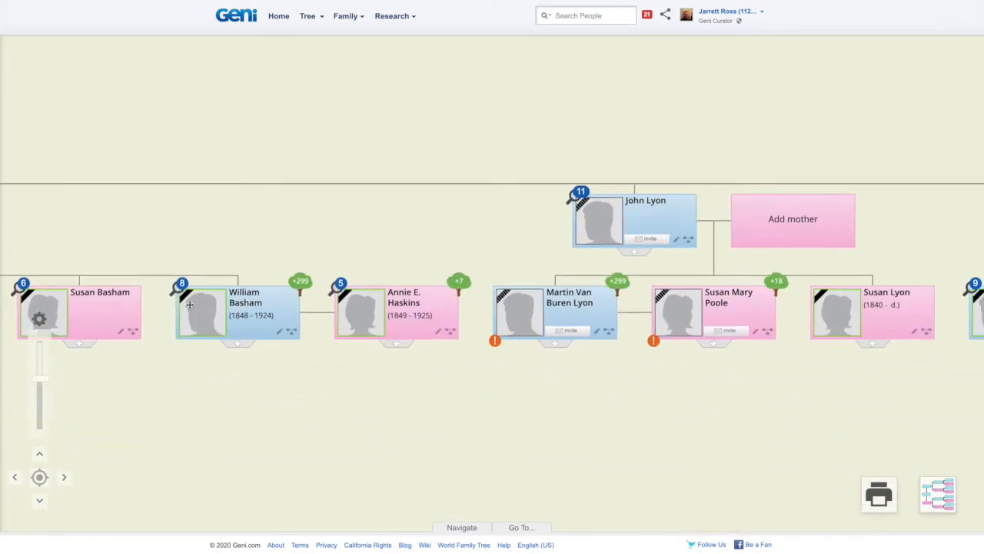
{"action": "left_click", "coordinate": [42, 482]}
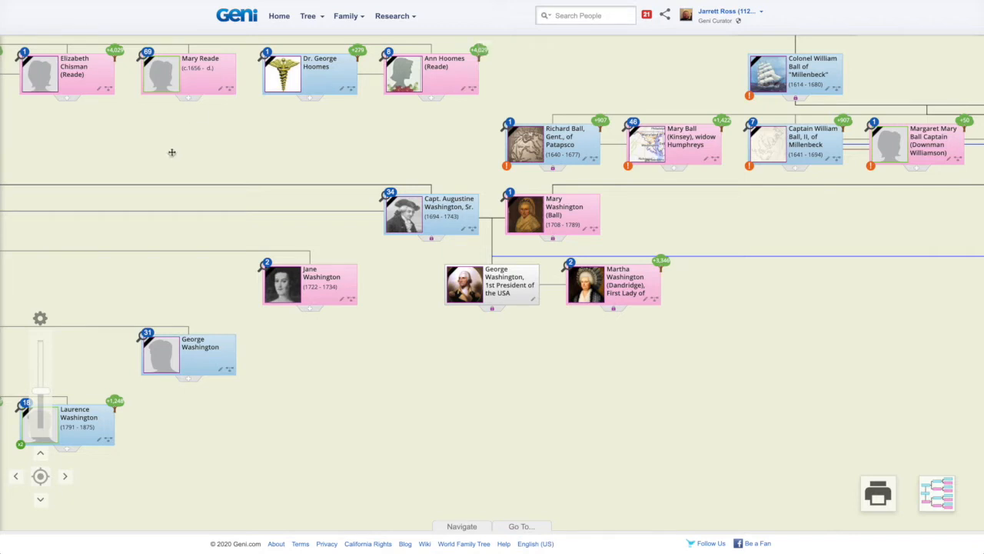
Try the Ancestors setting at 20 and 1 in the Tree Preferences, and close them without submitting
{"action": "left_click", "coordinate": [40, 318]}
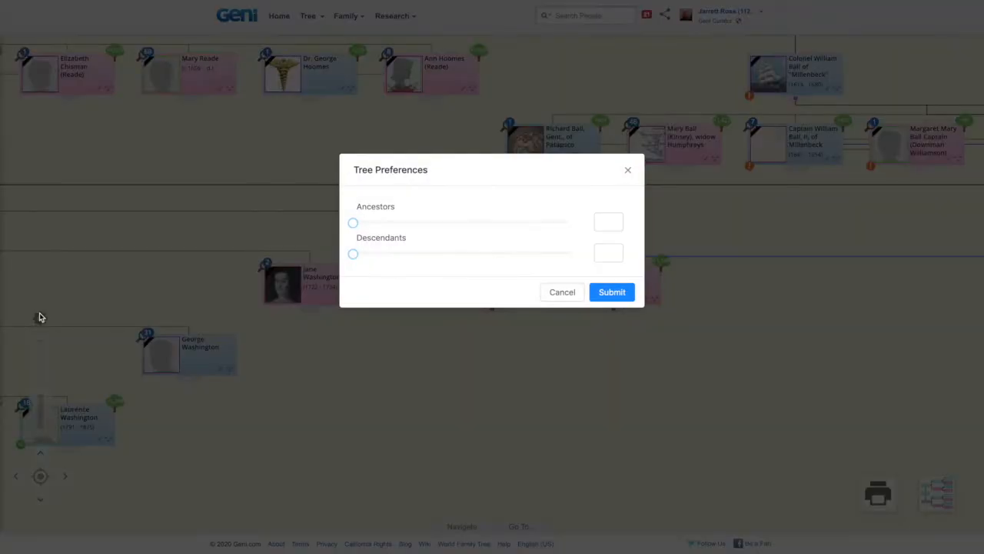
{"action": "left_click_drag", "start_coordinate": [356, 257], "coordinate": [311, 261]}
{"action": "left_click", "coordinate": [353, 224]}
{"action": "left_click_drag", "start_coordinate": [354, 225], "coordinate": [577, 244]}
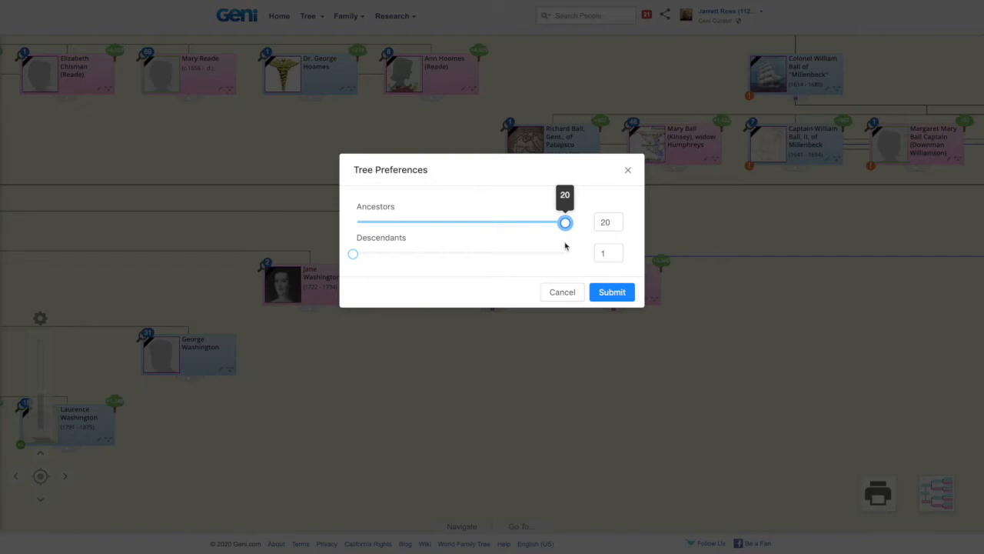
{"action": "left_click_drag", "start_coordinate": [575, 246], "coordinate": [349, 234]}
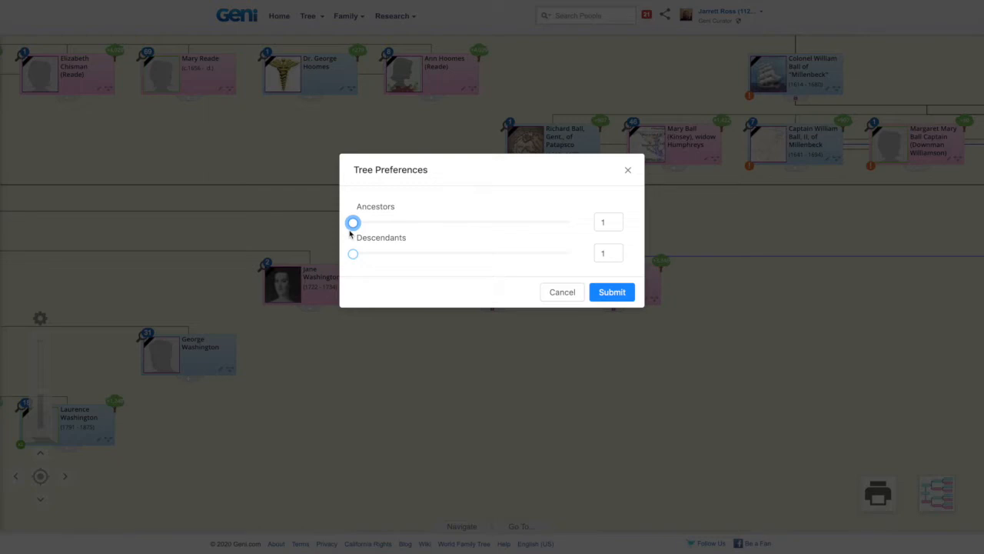
{"action": "left_click", "coordinate": [627, 170]}
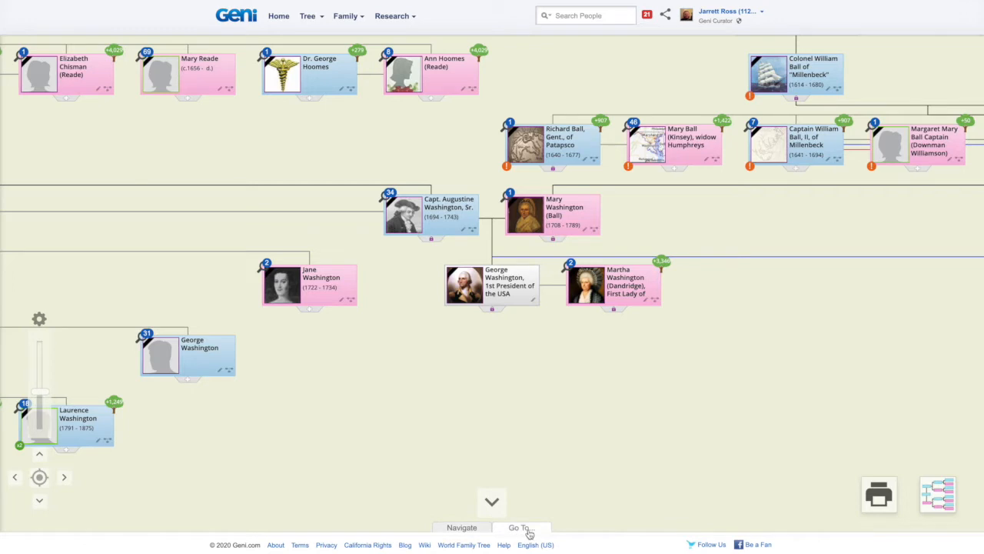
Open the tree's Navigate overview, jump to a lower-generation Washington branch, and examine the cards around the green Infant Washington
{"action": "left_click", "coordinate": [477, 529]}
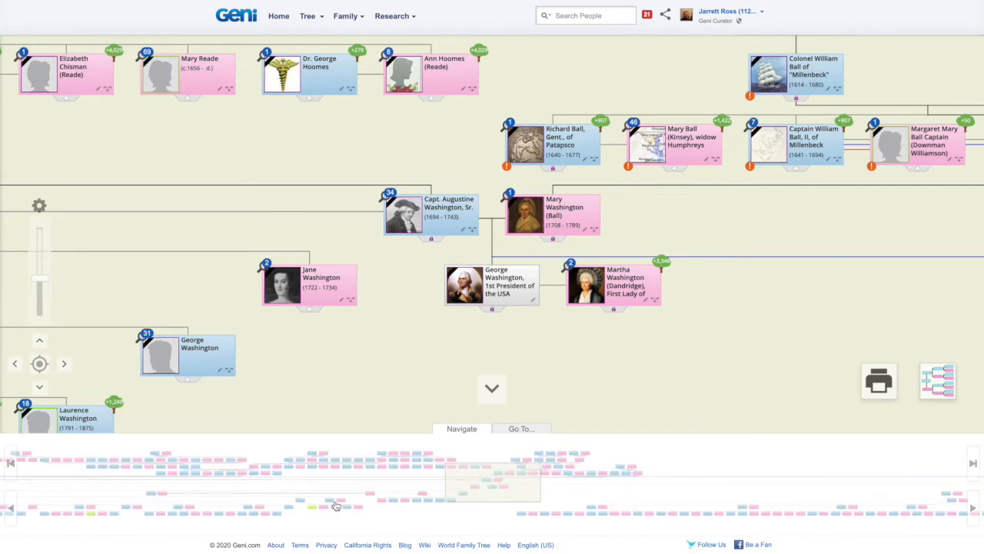
{"action": "left_click", "coordinate": [322, 509]}
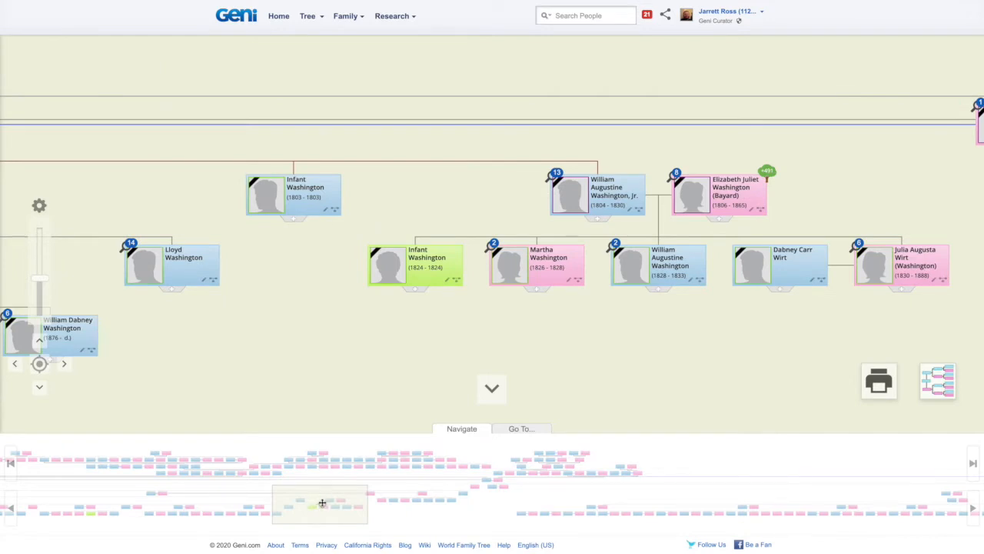
{"action": "left_click_drag", "start_coordinate": [477, 312], "coordinate": [336, 325]}
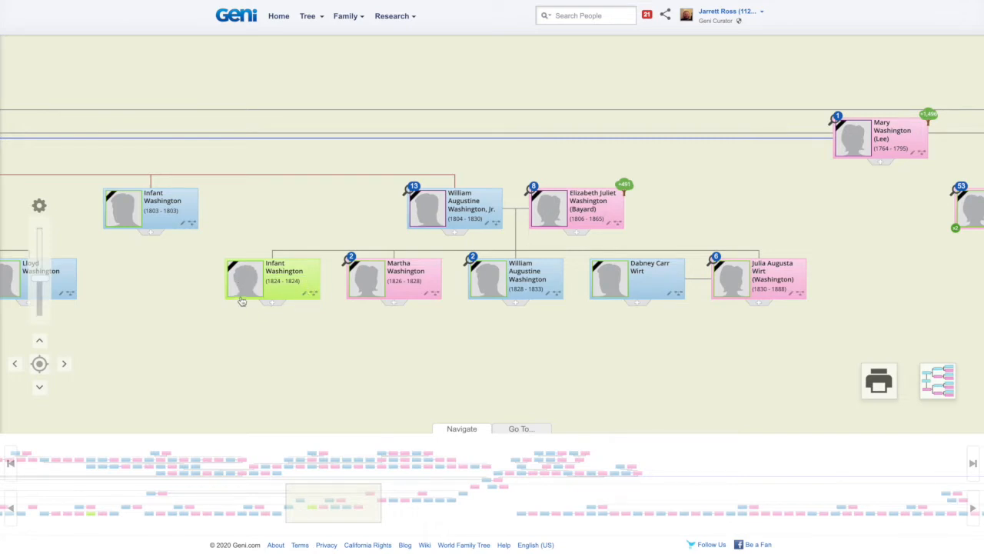
{"action": "left_click_drag", "start_coordinate": [282, 237], "coordinate": [258, 244]}
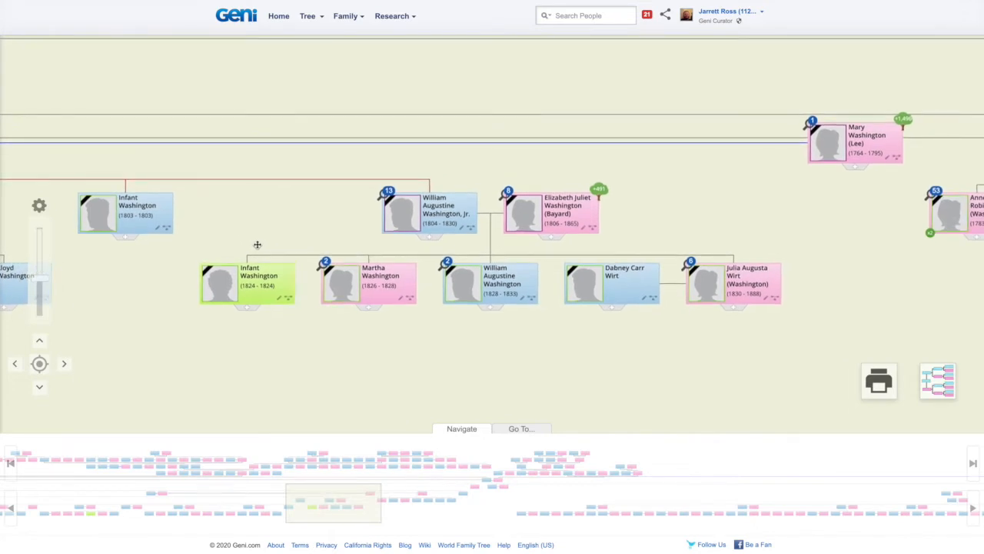
{"action": "left_click_drag", "start_coordinate": [292, 318], "coordinate": [255, 311]}
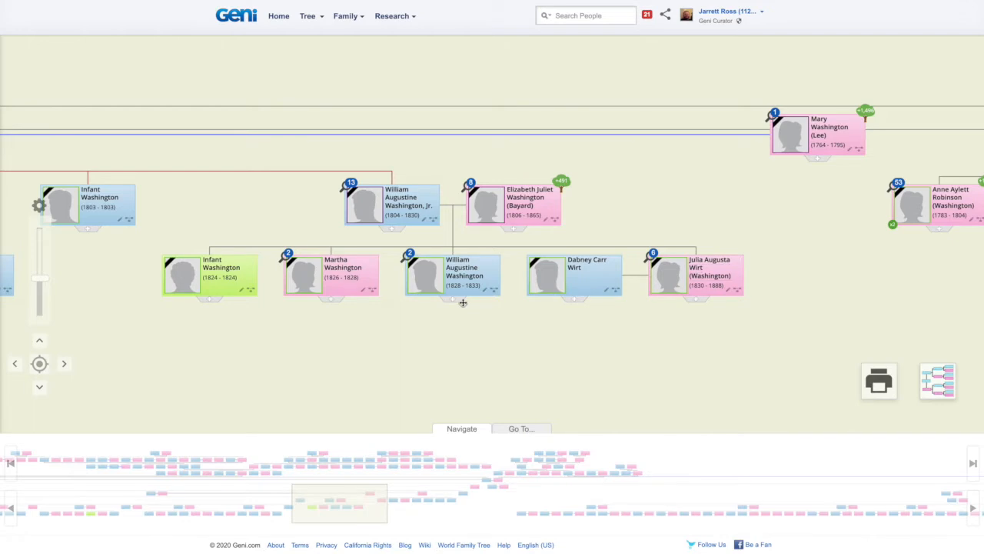
Jump to other branches through the Navigate overview map and browse the map in both directions
{"action": "left_click", "coordinate": [174, 465]}
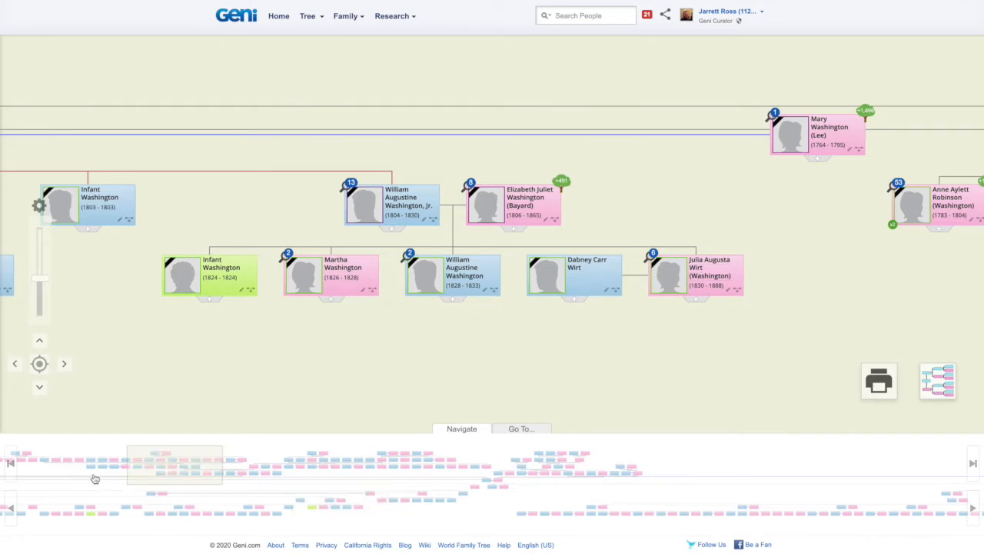
{"action": "left_click", "coordinate": [33, 517]}
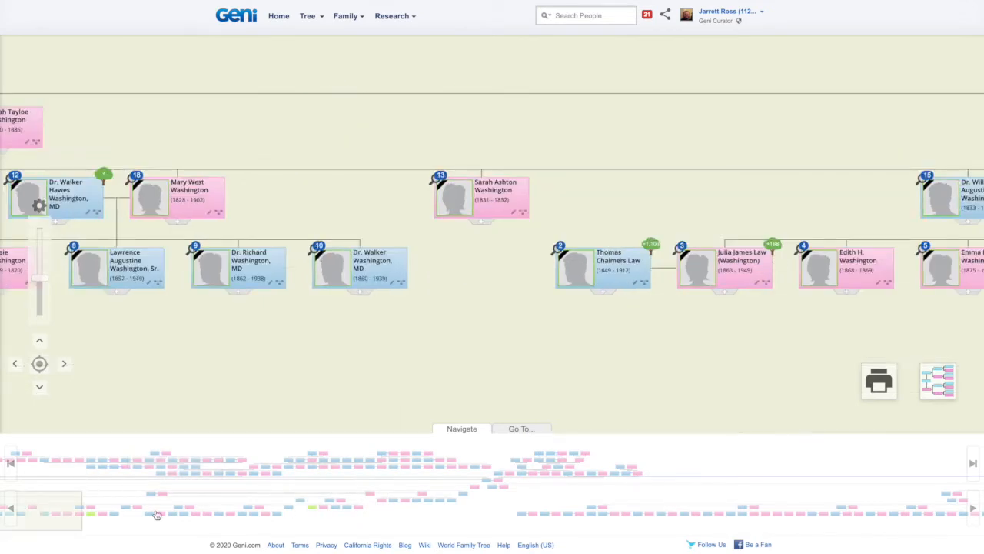
{"action": "left_click", "coordinate": [265, 480]}
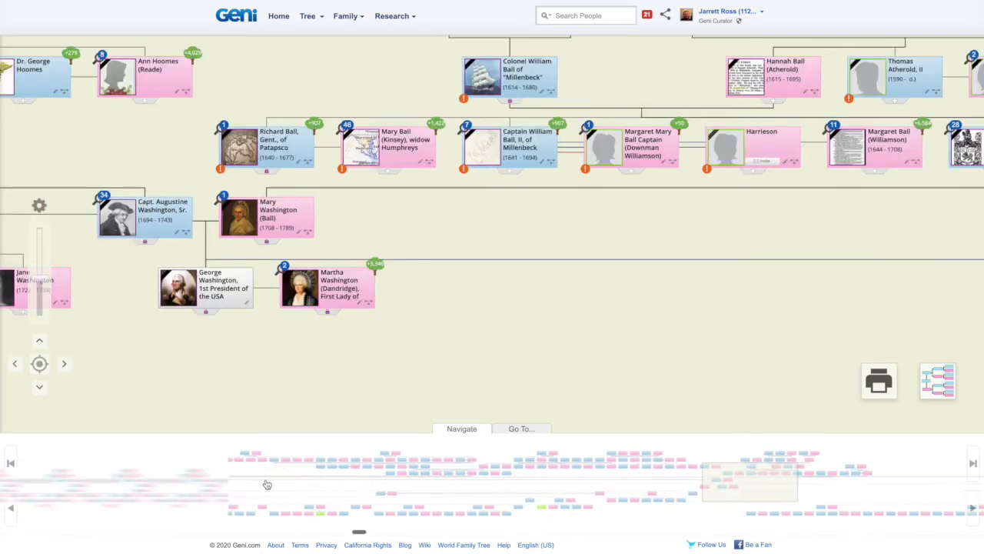
{"action": "left_click", "coordinate": [12, 509]}
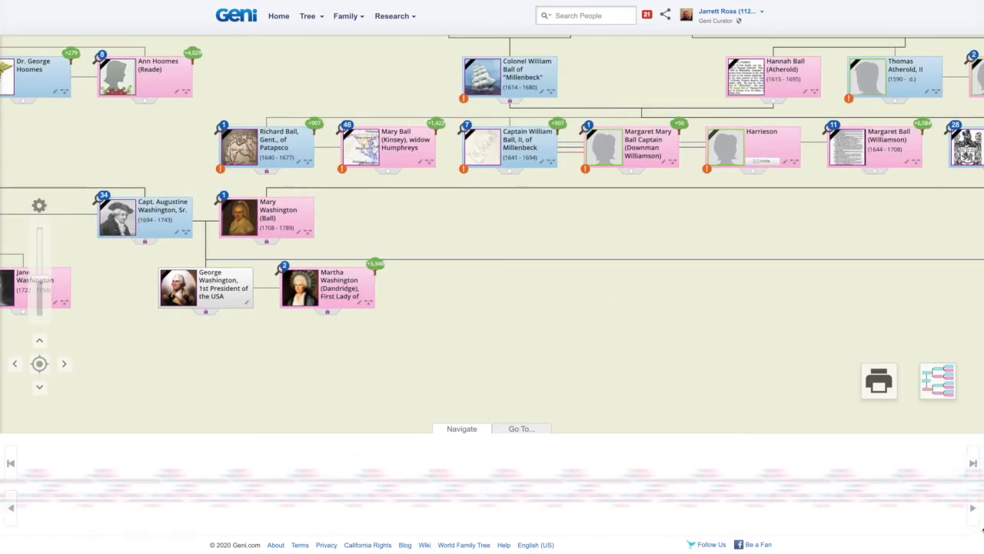
{"action": "left_click", "coordinate": [971, 508]}
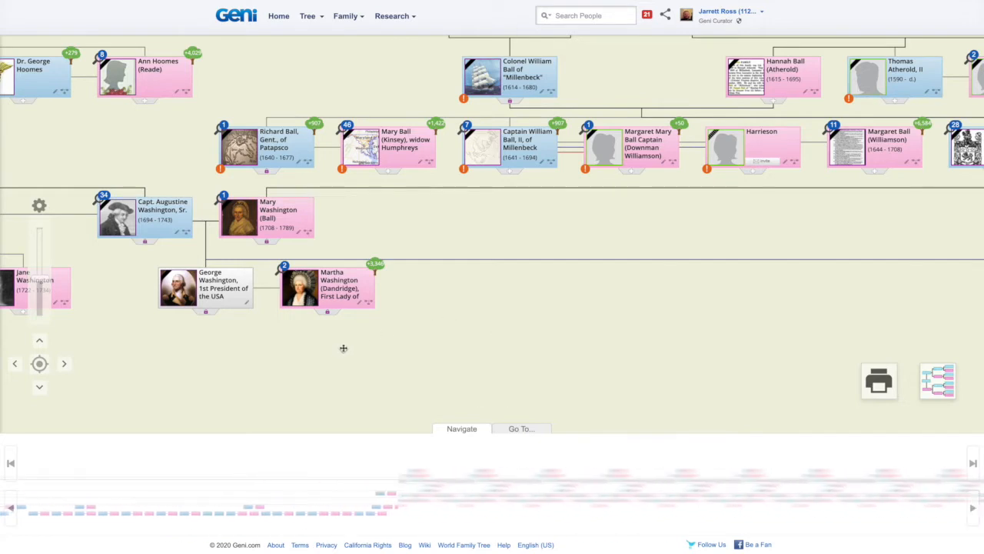
Browse the E and D surnames in the Go To index, visit a Dangerfield relative, and center the tree on Martha Dandridge, First Lady
{"action": "left_click", "coordinate": [530, 429]}
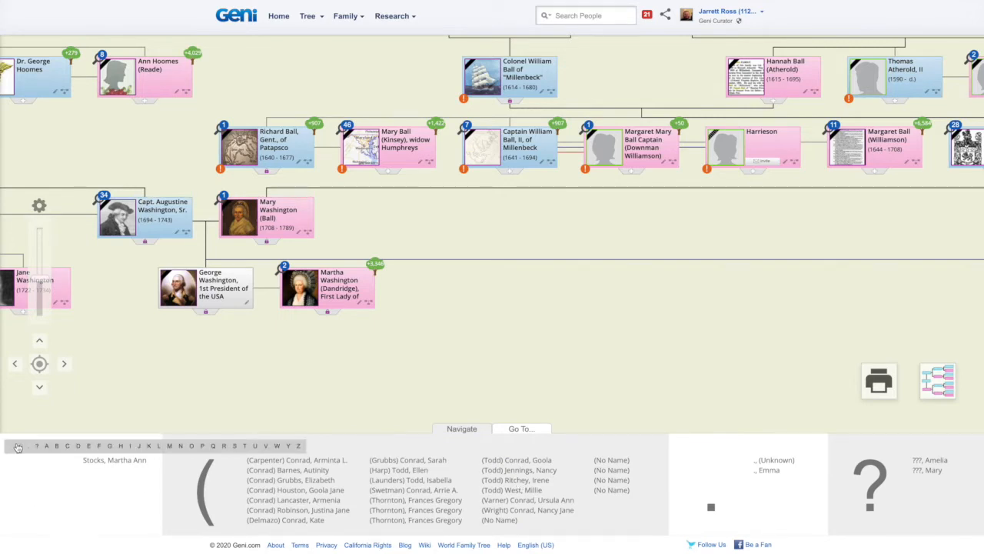
{"action": "left_click", "coordinate": [89, 446]}
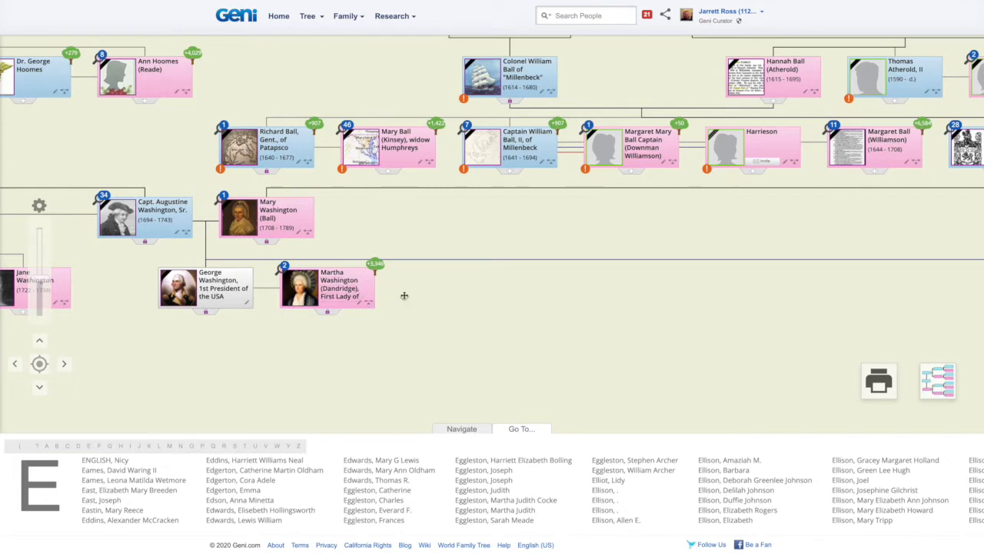
{"action": "left_click", "coordinate": [81, 447]}
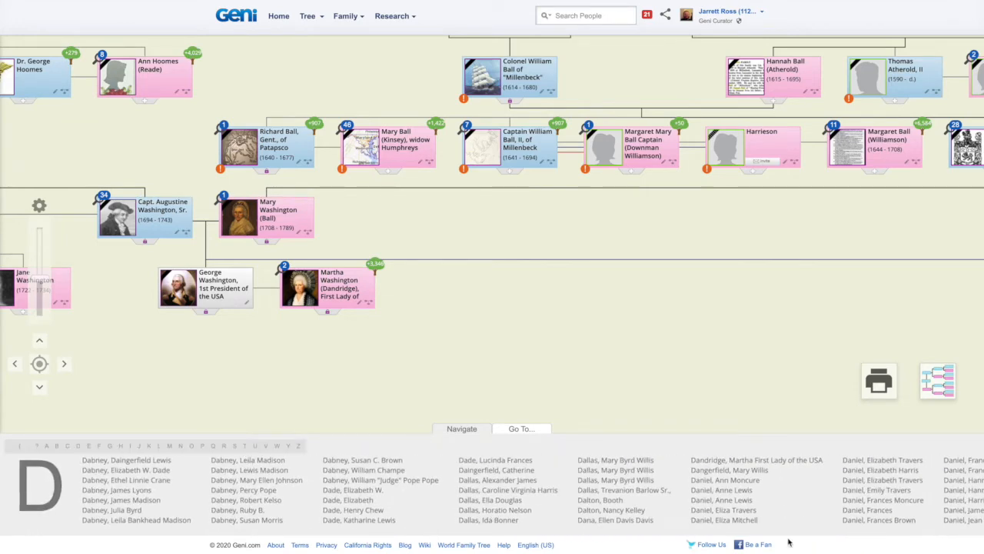
{"action": "left_click", "coordinate": [744, 460]}
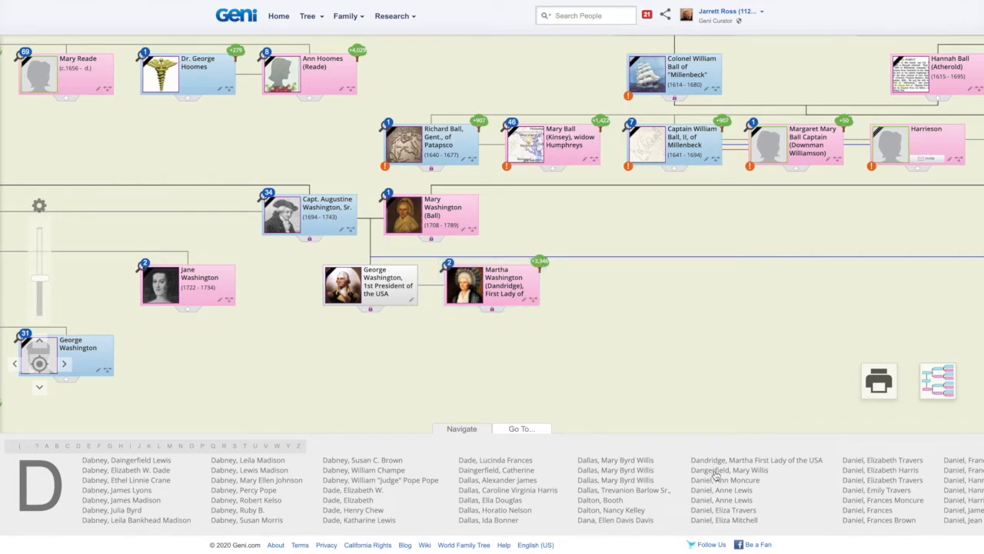
{"action": "left_click", "coordinate": [714, 472]}
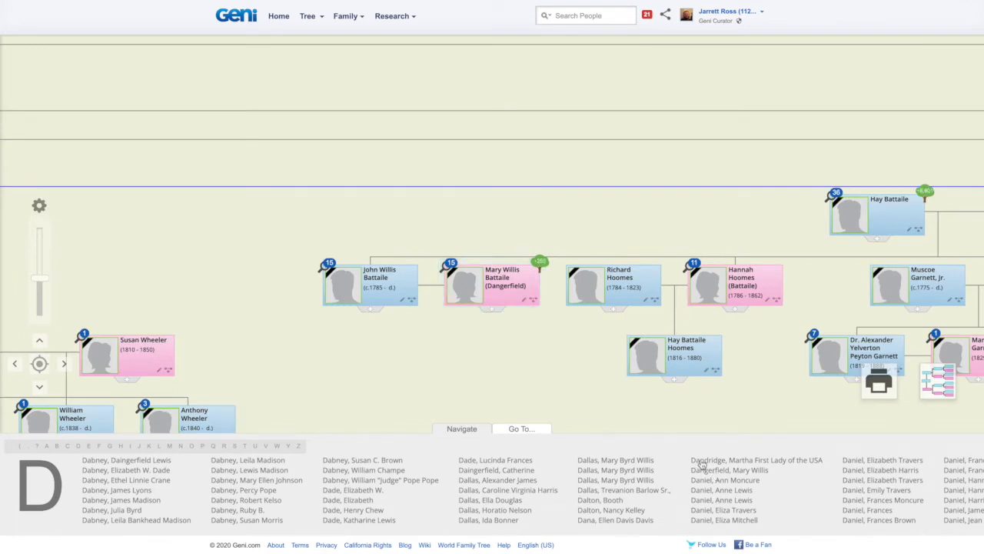
{"action": "left_click", "coordinate": [701, 462]}
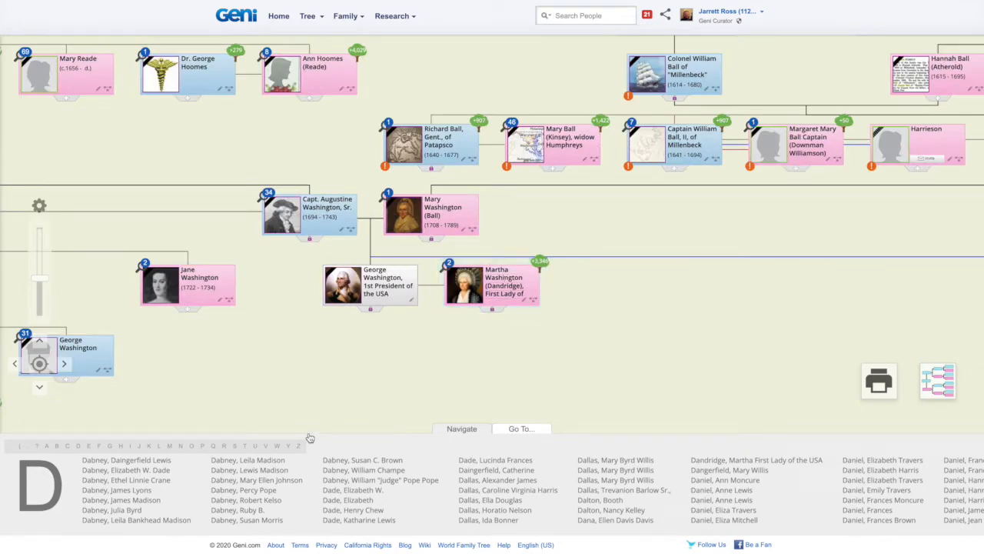
Browse the W surnames in the Go To index as far as the Martha Washington entries
{"action": "left_click", "coordinate": [277, 446]}
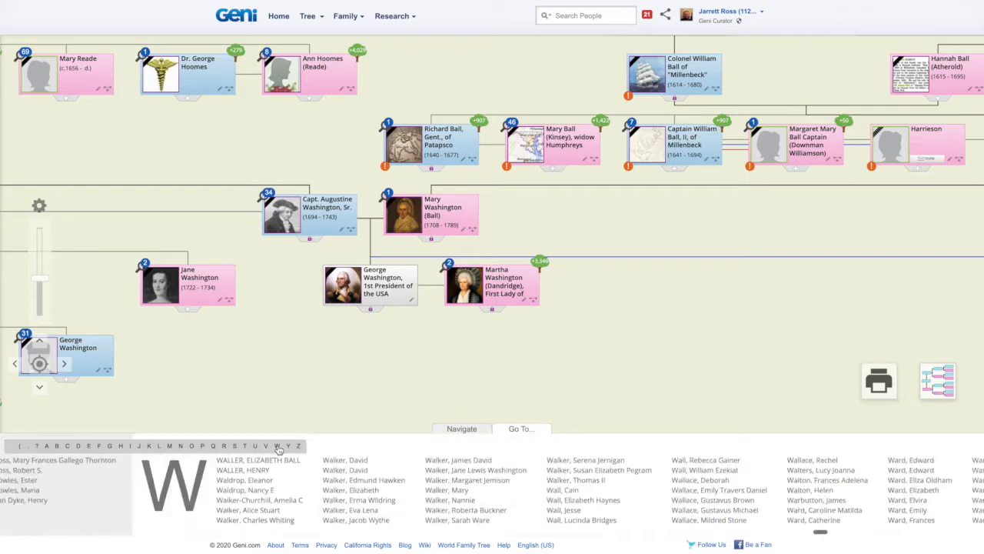
{"action": "scroll", "coordinate": [973, 492], "scroll_direction": "right", "scroll_amount": 10}
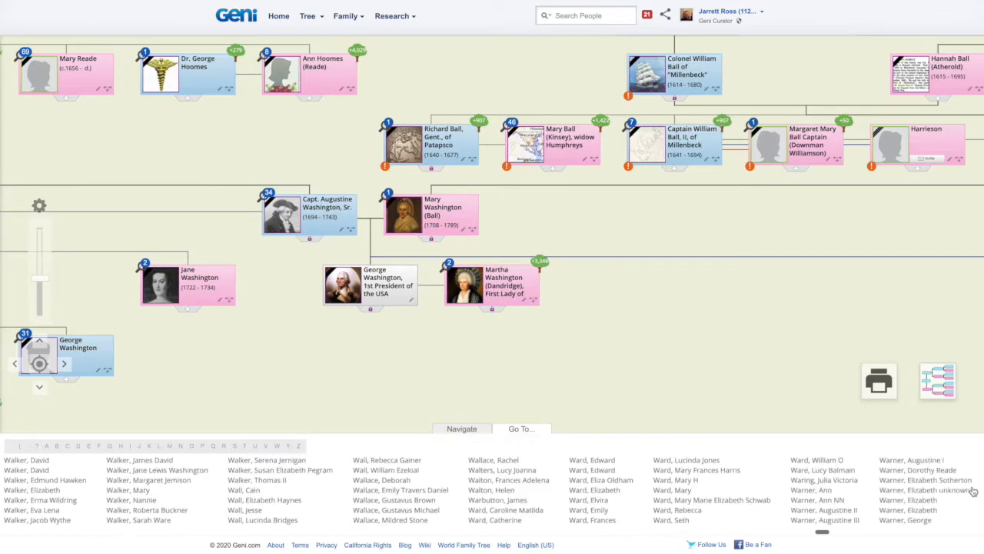
{"action": "scroll", "coordinate": [974, 492], "scroll_direction": "right", "scroll_amount": 10}
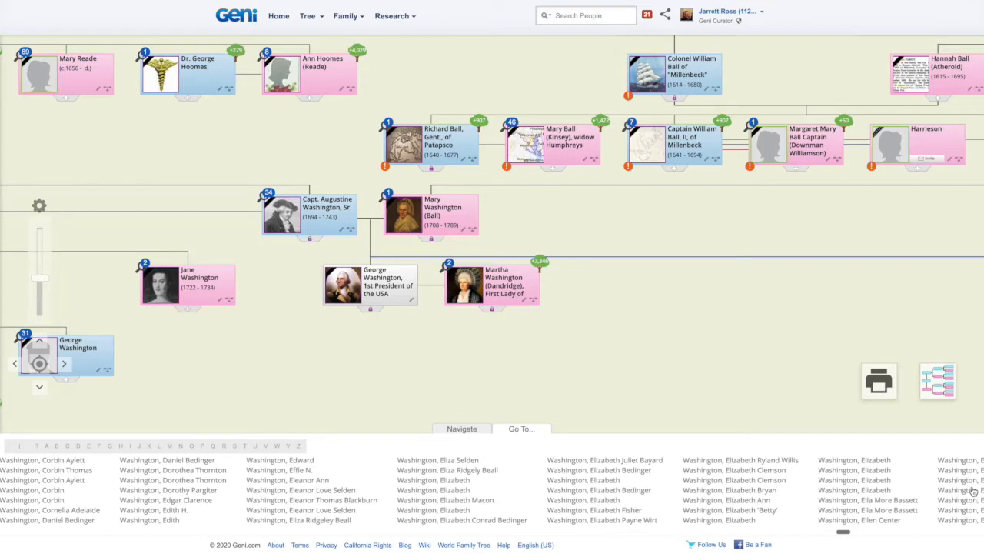
{"action": "scroll", "coordinate": [973, 491], "scroll_direction": "right", "scroll_amount": 10}
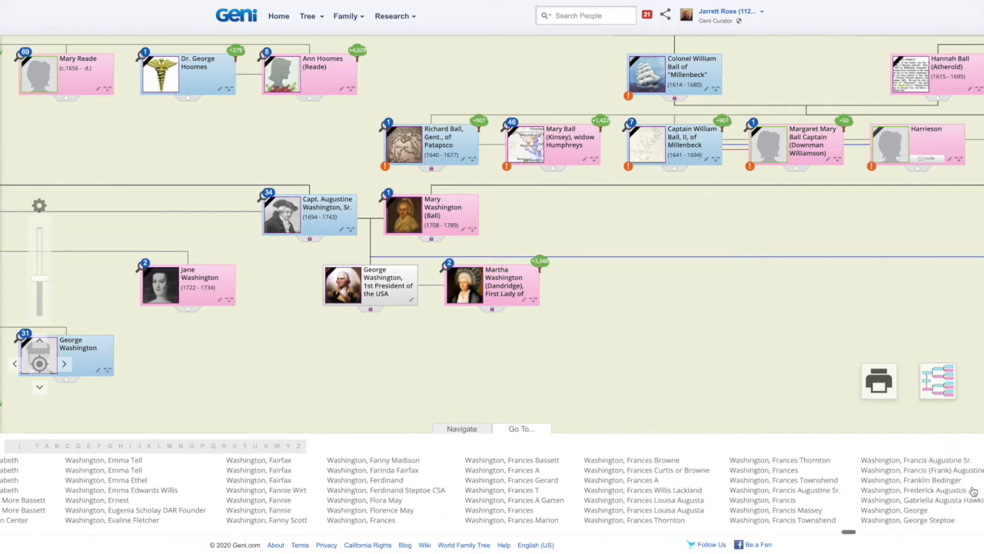
{"action": "scroll", "coordinate": [974, 492], "scroll_direction": "right", "scroll_amount": 10}
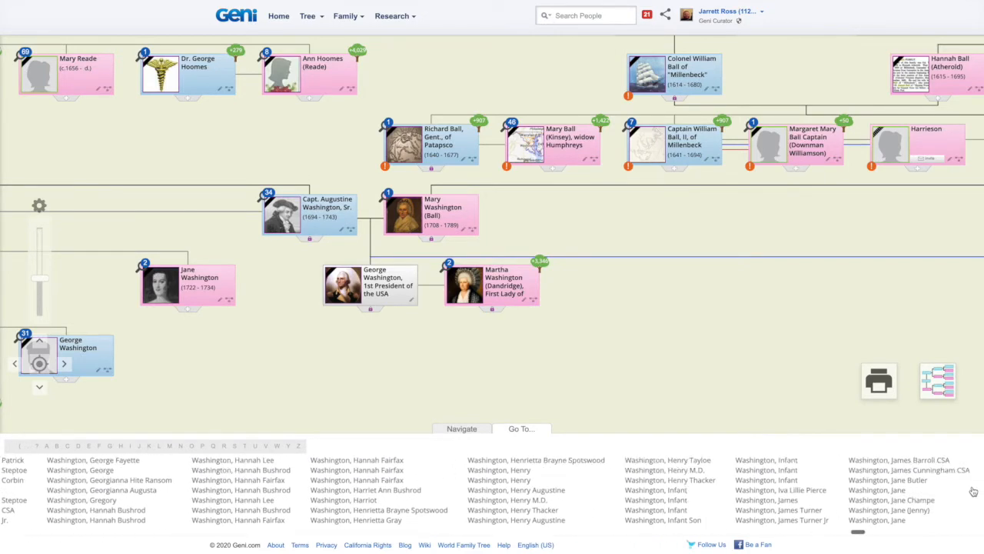
{"action": "scroll", "coordinate": [973, 492], "scroll_direction": "right", "scroll_amount": 5}
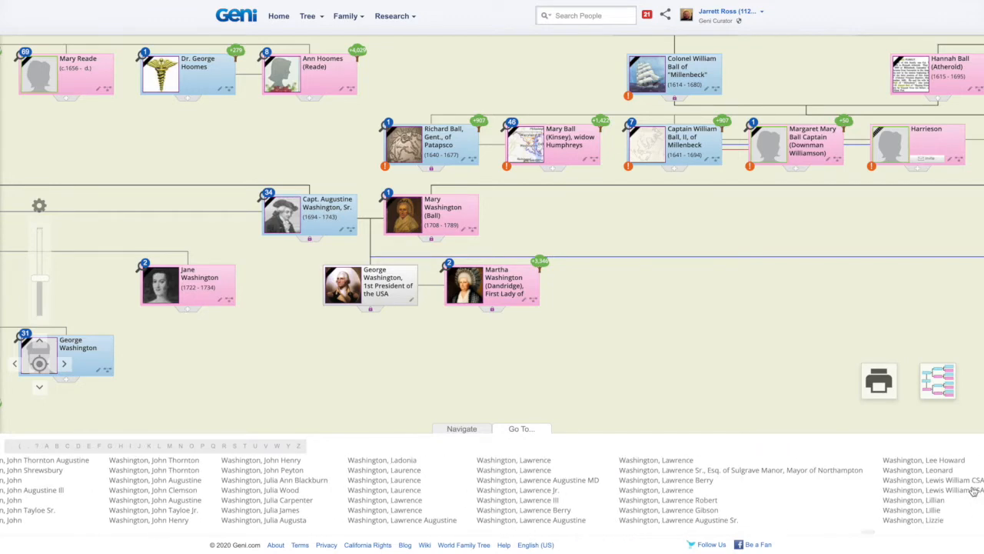
{"action": "scroll", "coordinate": [973, 491], "scroll_direction": "right", "scroll_amount": 10}
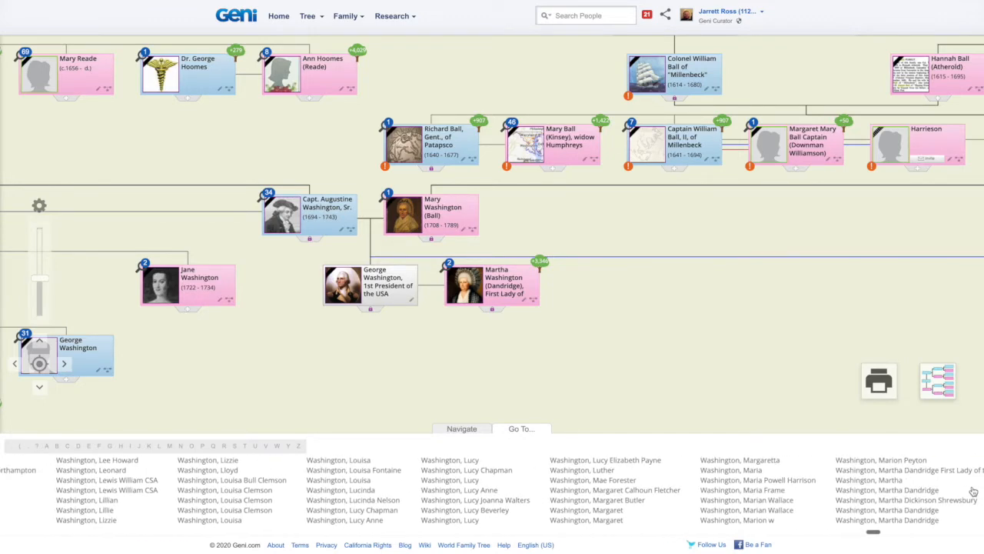
{"action": "scroll", "coordinate": [973, 491], "scroll_direction": "right", "scroll_amount": 3}
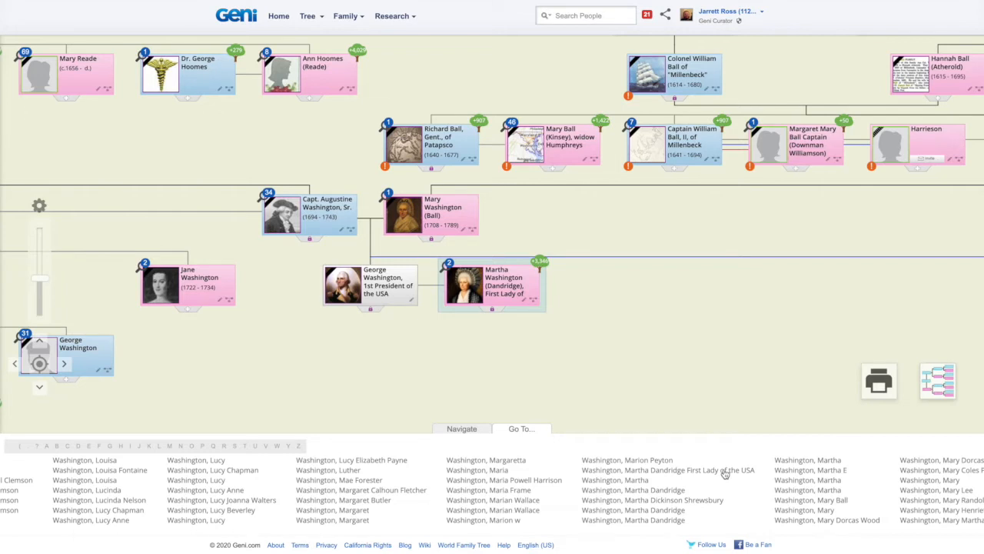
Visit several relatives named Martha Washington from the index, and return the tree to Martha Dandridge, First Lady of the USA
{"action": "left_click", "coordinate": [628, 494]}
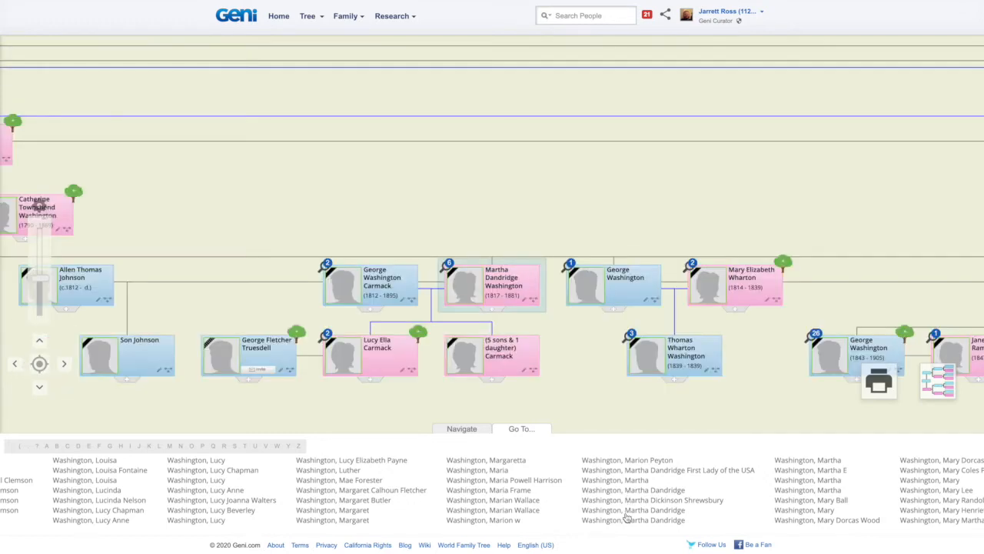
{"action": "left_click", "coordinate": [630, 517]}
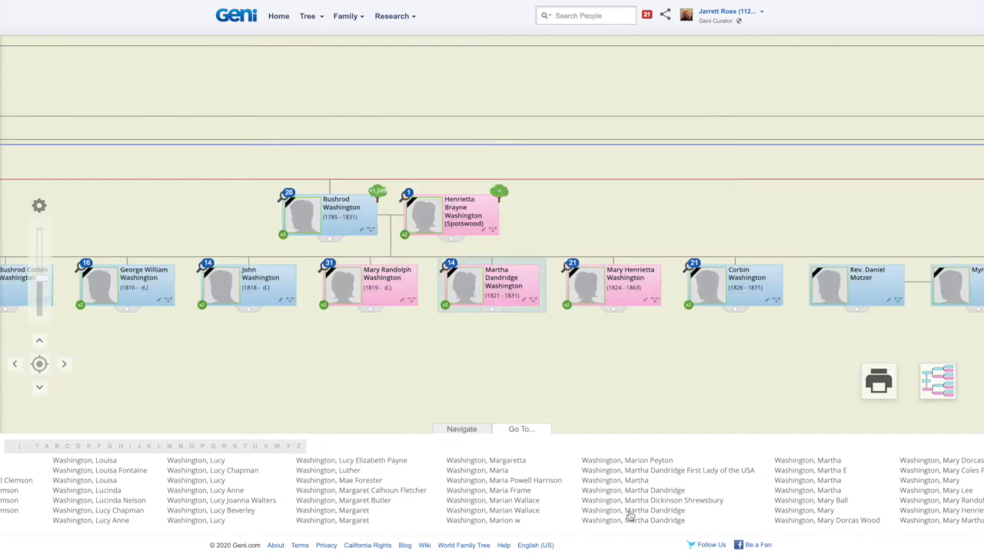
{"action": "left_click", "coordinate": [635, 528]}
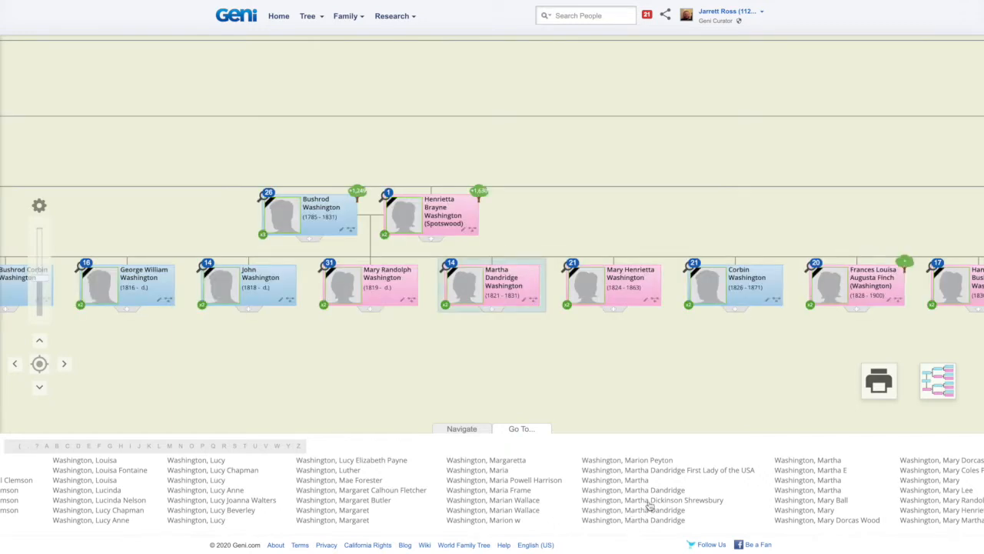
{"action": "left_click", "coordinate": [641, 500]}
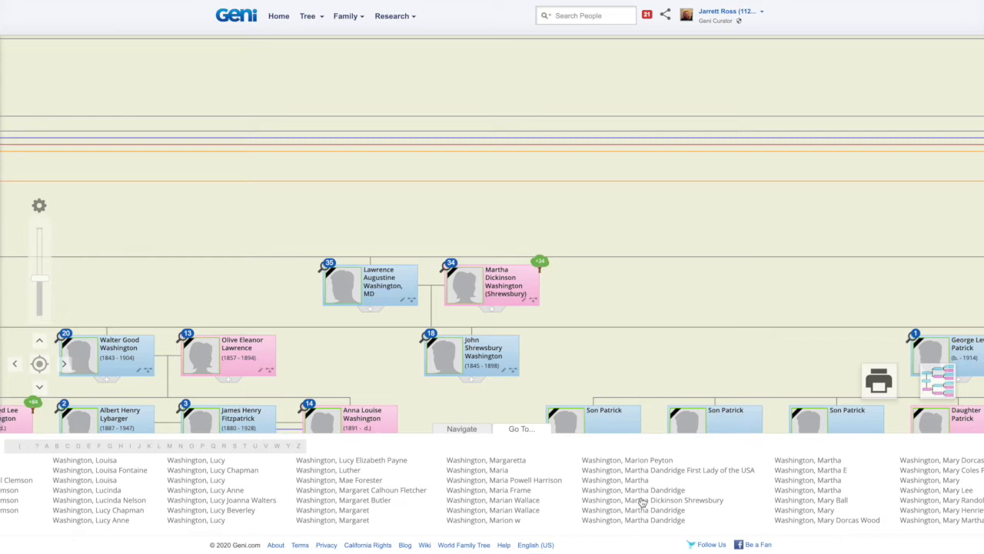
{"action": "left_click", "coordinate": [642, 506]}
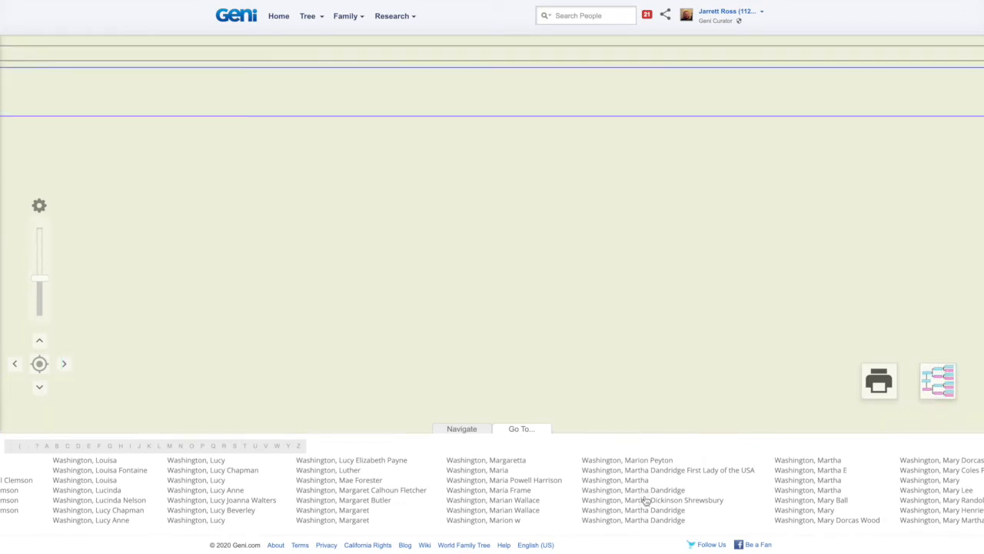
{"action": "left_click", "coordinate": [798, 464]}
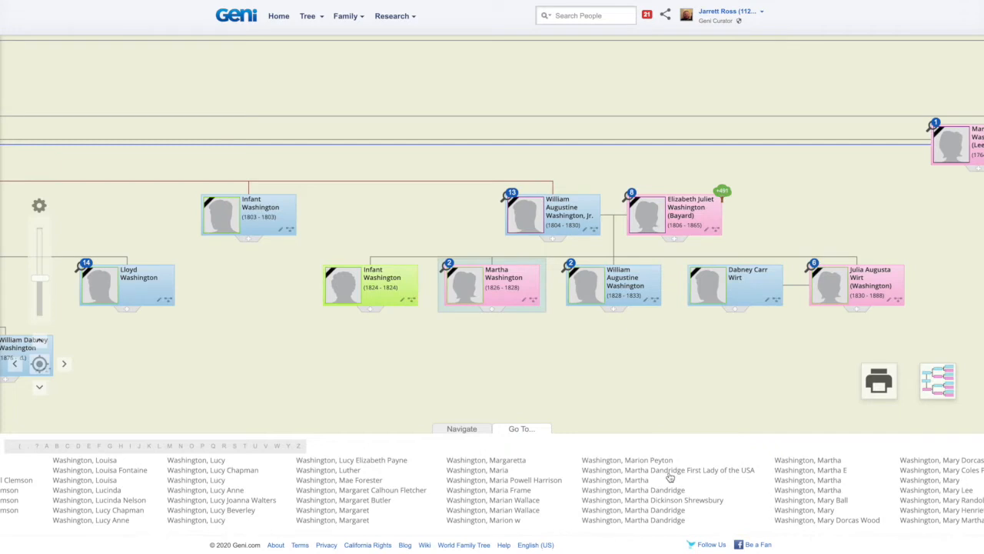
{"action": "left_click", "coordinate": [670, 477]}
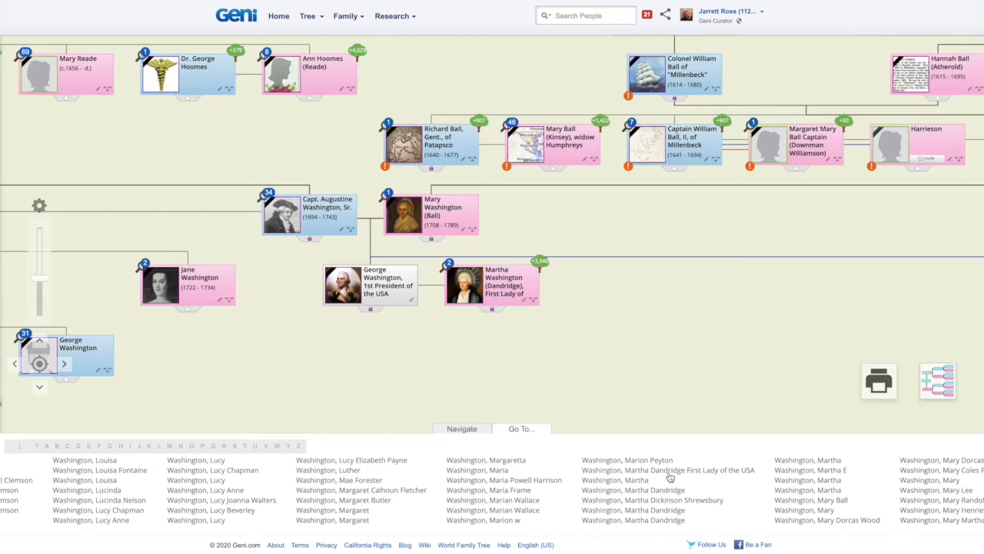
Close the name index, enlarge the cards around George Washington, and open his profile details beside the tree
{"action": "left_click", "coordinate": [528, 434]}
{"action": "left_click_drag", "start_coordinate": [441, 387], "coordinate": [488, 427]}
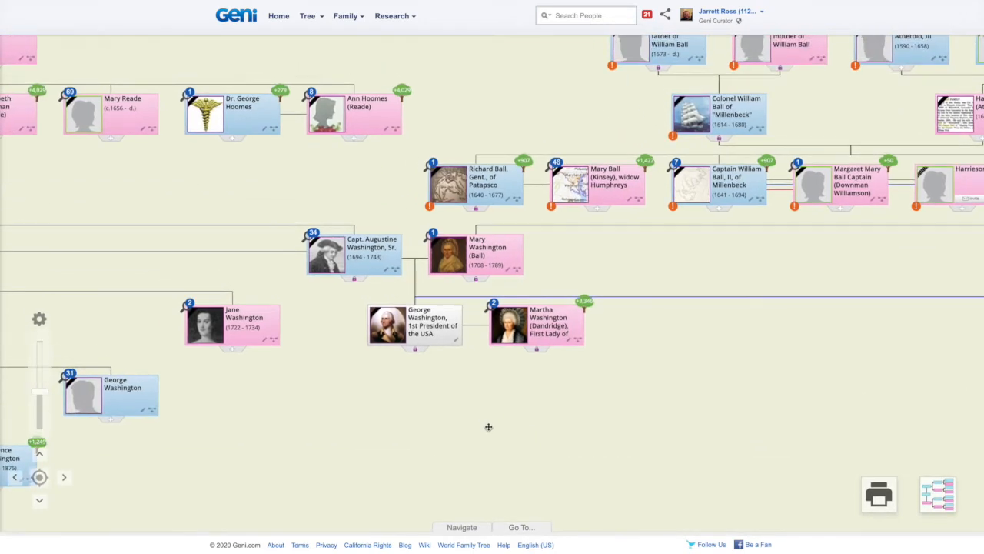
{"action": "left_click", "coordinate": [40, 365]}
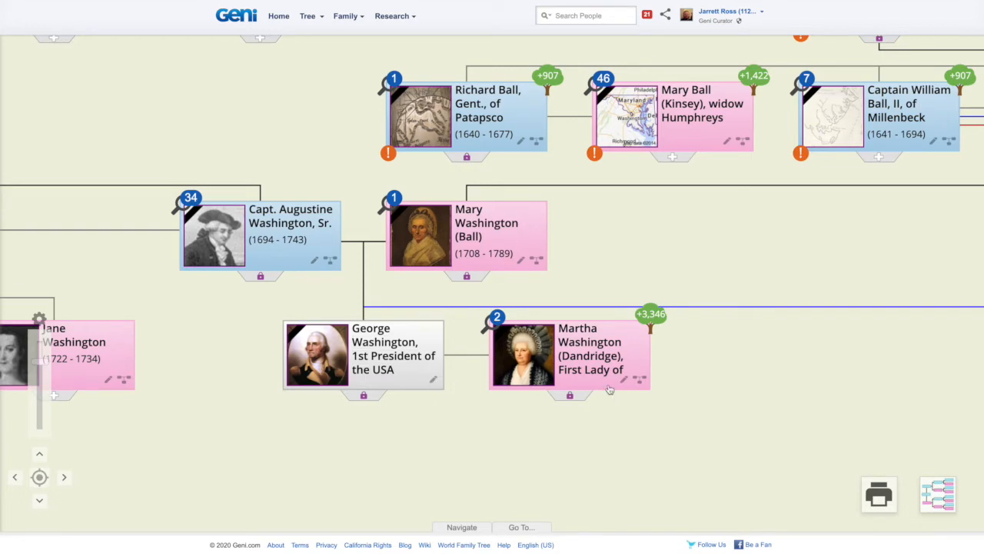
{"action": "left_click", "coordinate": [311, 376]}
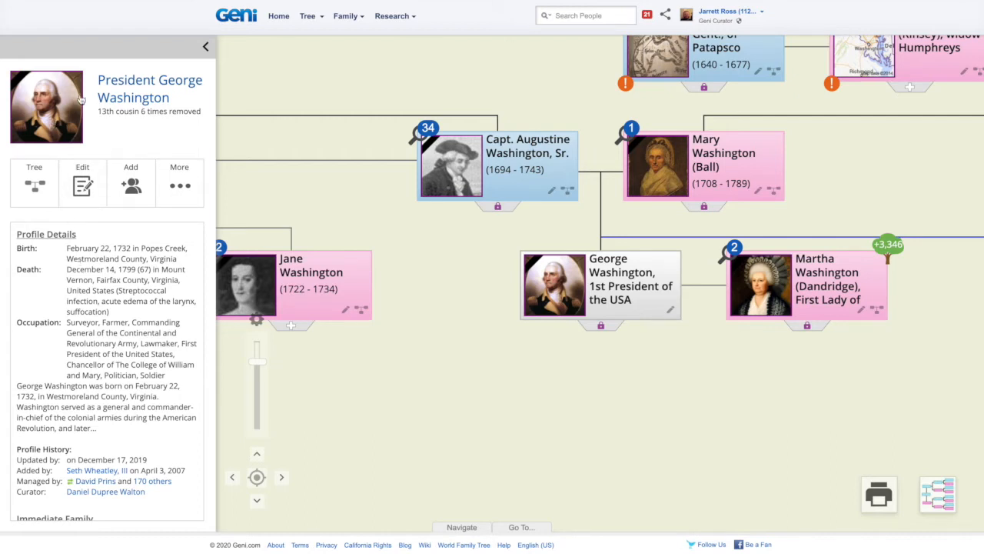
{"action": "left_click", "coordinate": [121, 82]}
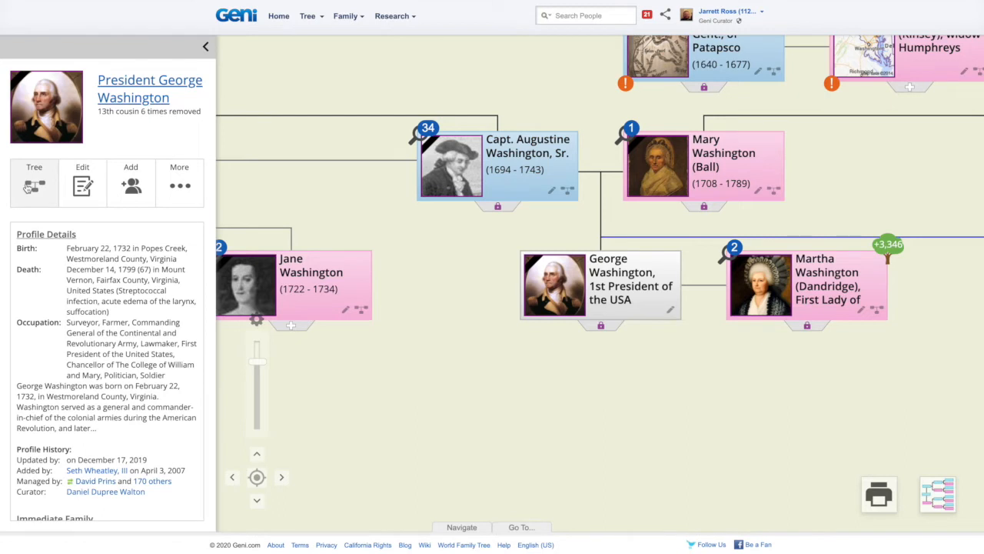
{"action": "left_click", "coordinate": [87, 195]}
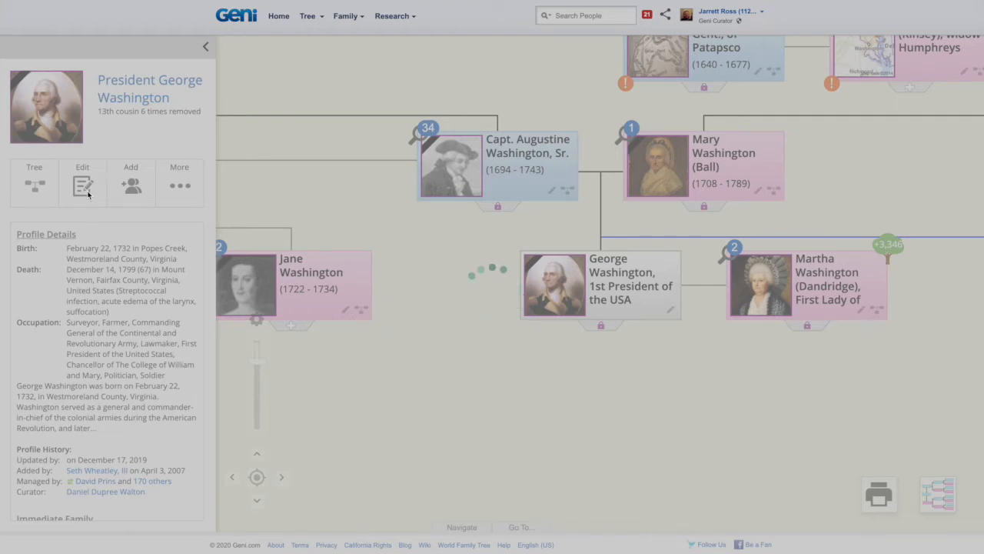
{"action": "scroll", "coordinate": [528, 291], "scroll_direction": "down", "scroll_amount": 10}
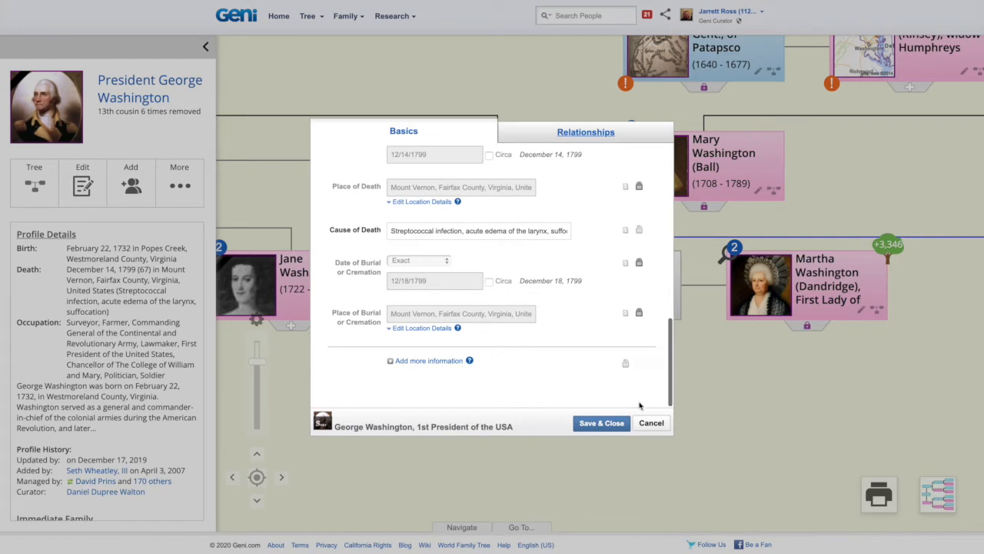
{"action": "left_click", "coordinate": [651, 424]}
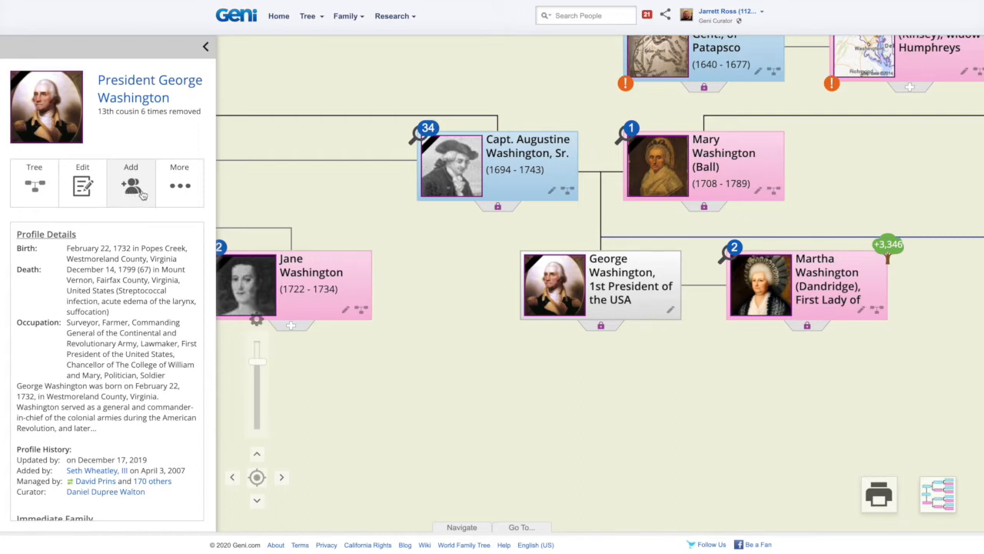
View the add-relative choices for Jane Washington, dismiss them, and return to George Washington with smaller cards
{"action": "left_click_drag", "start_coordinate": [279, 194], "coordinate": [413, 174]}
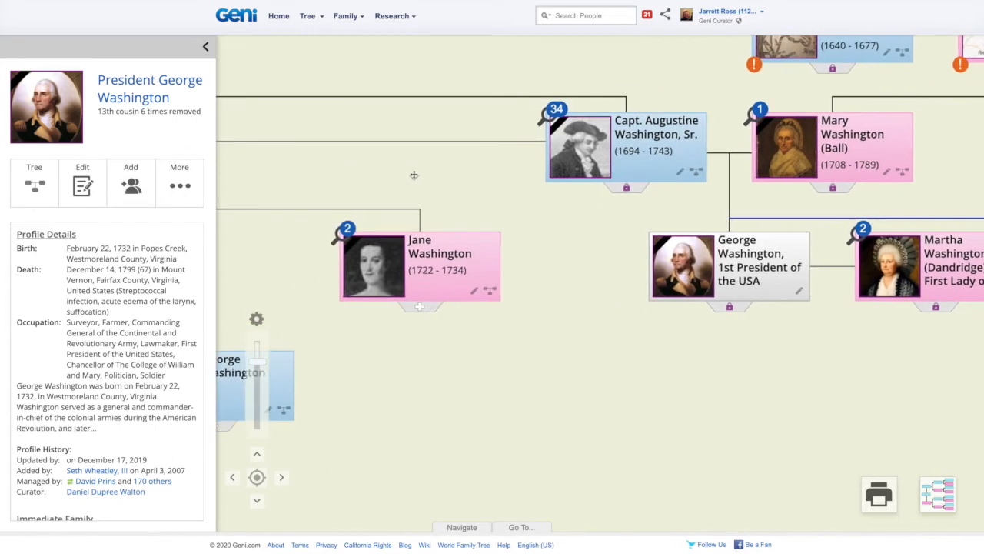
{"action": "left_click", "coordinate": [427, 308]}
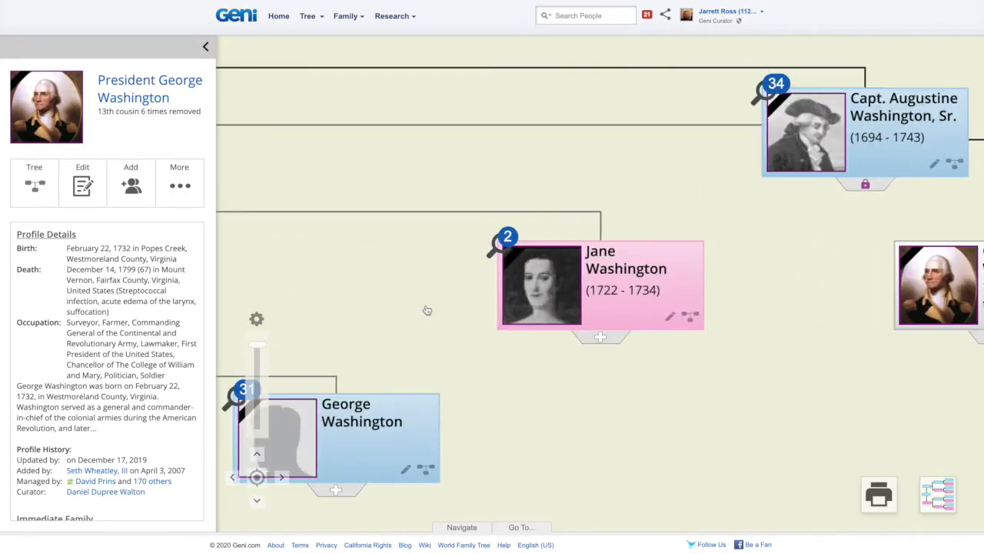
{"action": "left_click", "coordinate": [605, 341]}
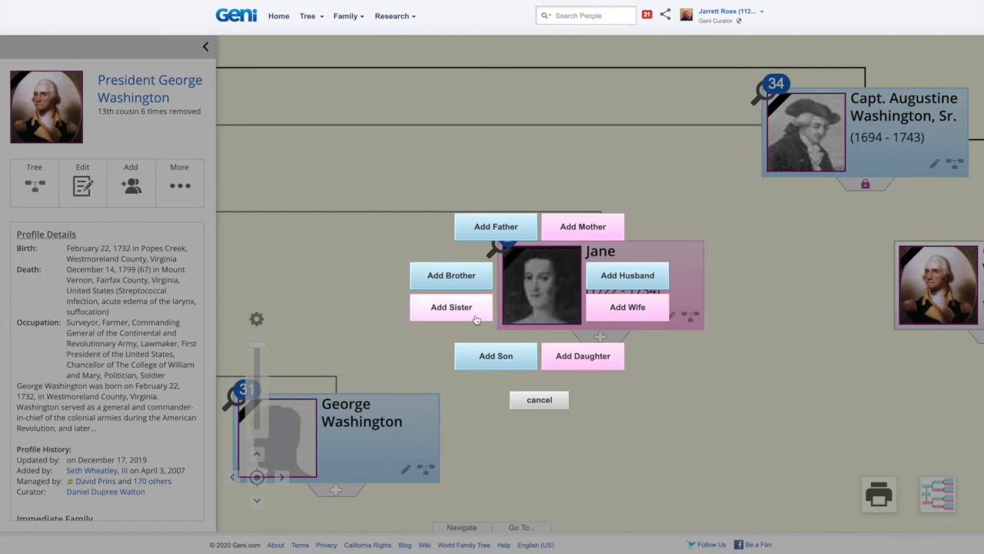
{"action": "left_click", "coordinate": [555, 400]}
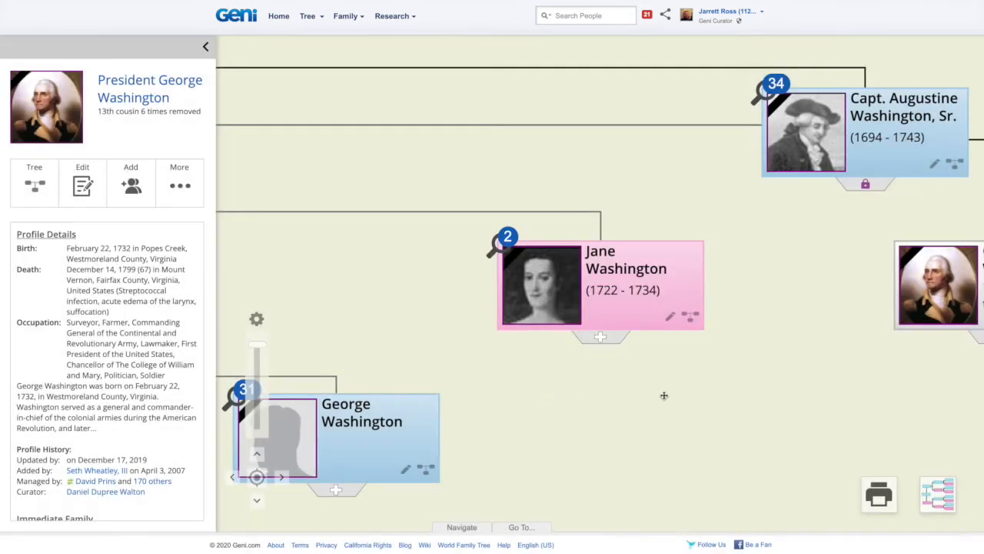
{"action": "left_click_drag", "start_coordinate": [662, 396], "coordinate": [413, 408]}
{"action": "left_click_drag", "start_coordinate": [605, 405], "coordinate": [377, 421]}
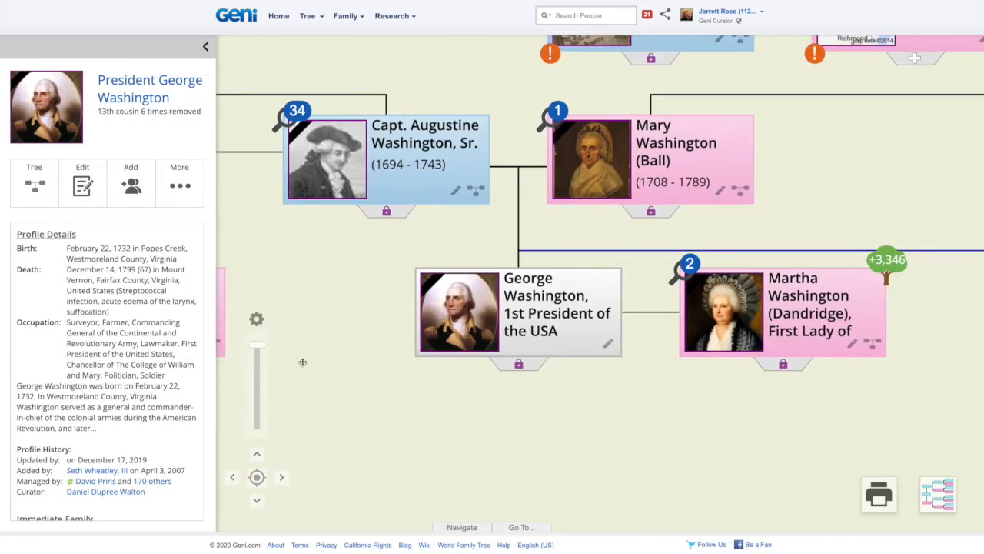
{"action": "left_click", "coordinate": [262, 365]}
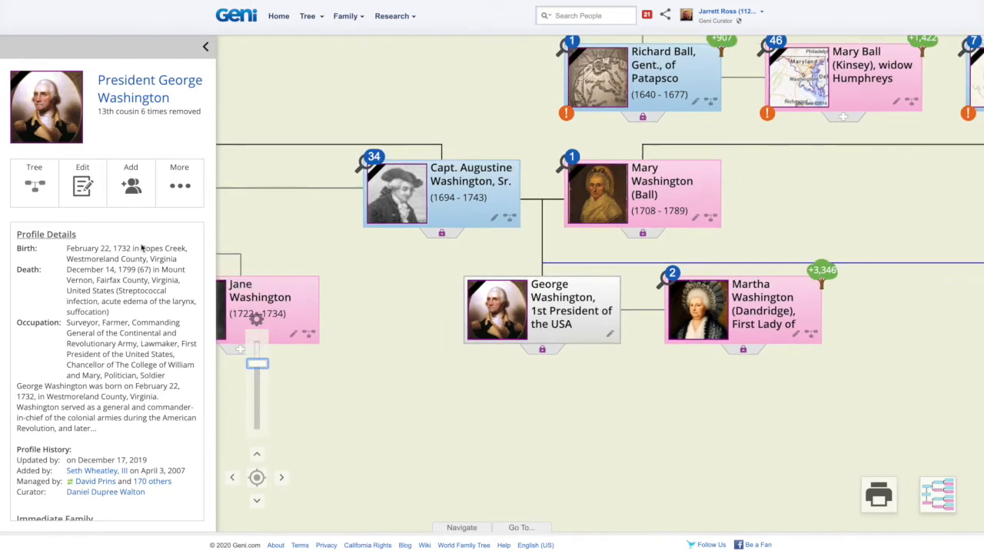
{"action": "left_click", "coordinate": [176, 190]}
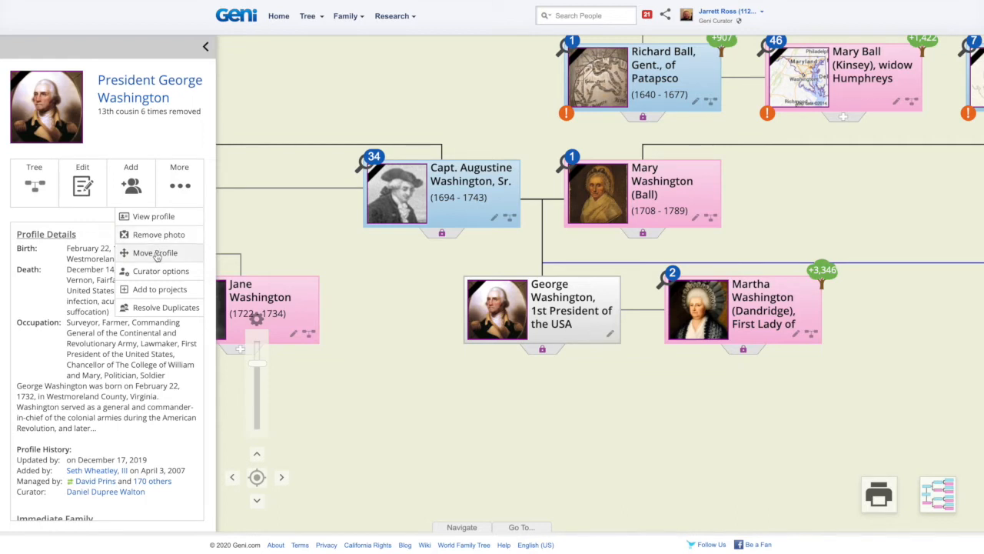
{"action": "left_click", "coordinate": [156, 253]}
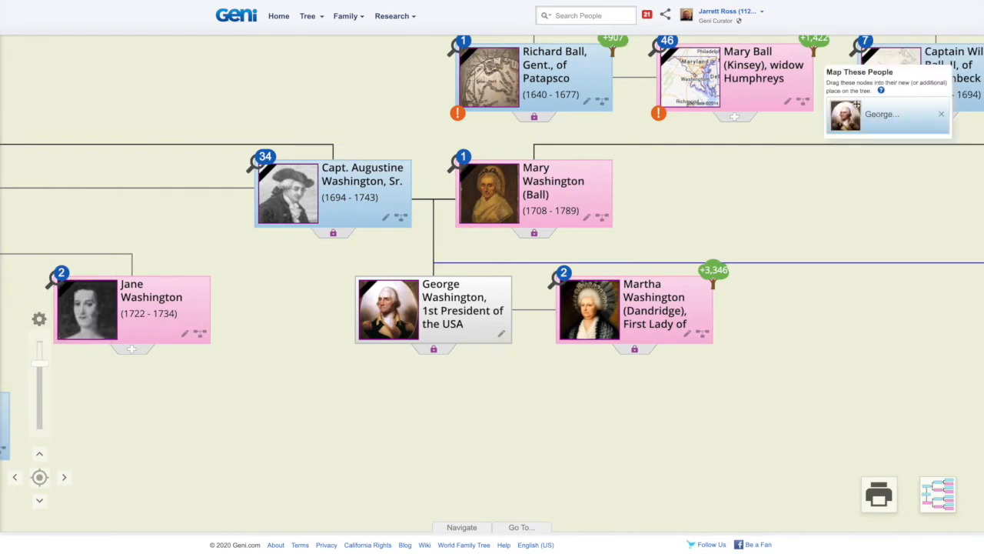
{"action": "mouse_move", "coordinate": [875, 112]}
{"action": "left_mouse_down"}
{"action": "mouse_move", "coordinate": [853, 143]}
{"action": "mouse_move", "coordinate": [881, 111]}
{"action": "left_mouse_up"}
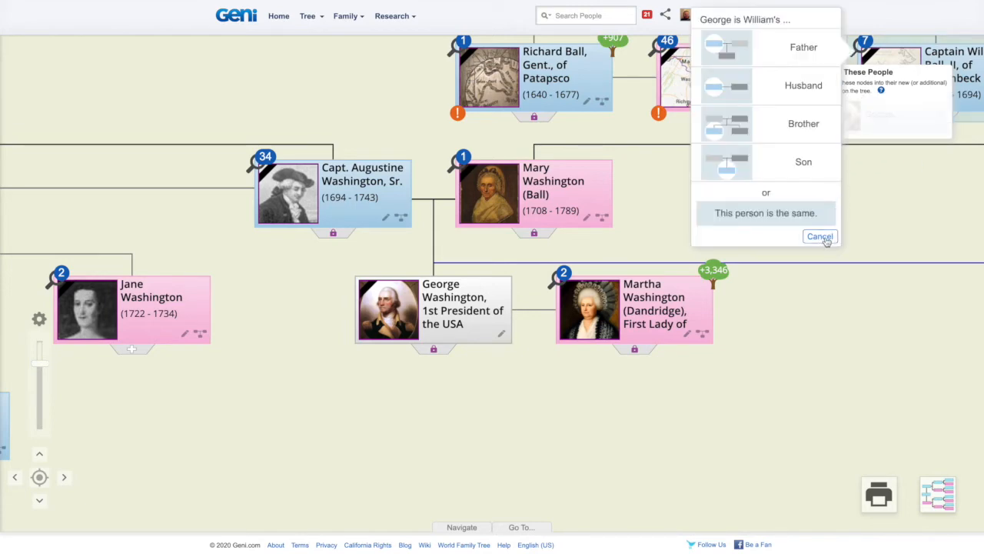
{"action": "left_click", "coordinate": [819, 236]}
Drop the George Washington profile being moved onto the other George Washington below Jane, and cancel the relationship choice
{"action": "left_click_drag", "start_coordinate": [639, 318], "coordinate": [540, 382]}
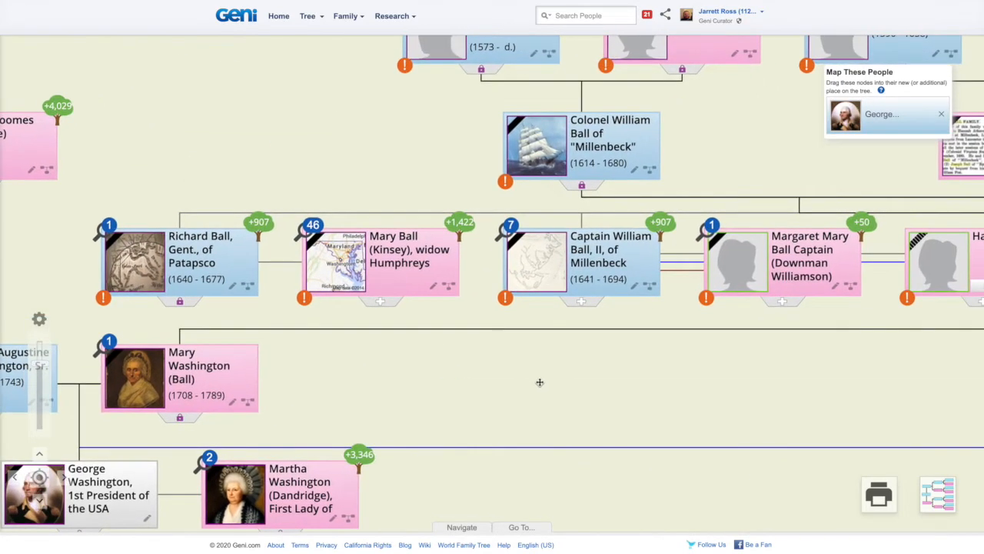
{"action": "left_click_drag", "start_coordinate": [558, 473], "coordinate": [479, 339]}
{"action": "left_click_drag", "start_coordinate": [224, 448], "coordinate": [691, 393]}
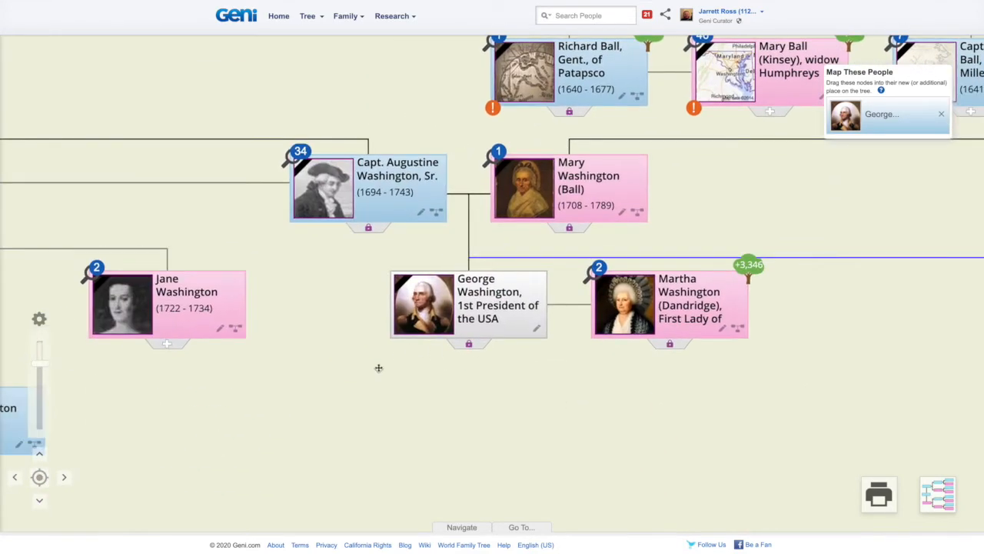
{"action": "left_click_drag", "start_coordinate": [482, 378], "coordinate": [703, 351]}
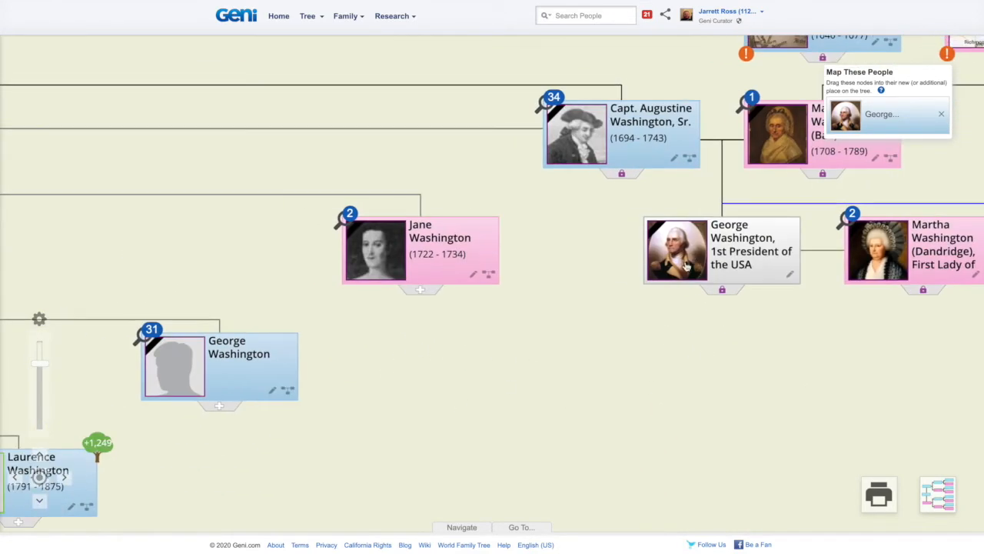
{"action": "left_click_drag", "start_coordinate": [907, 116], "coordinate": [235, 370]}
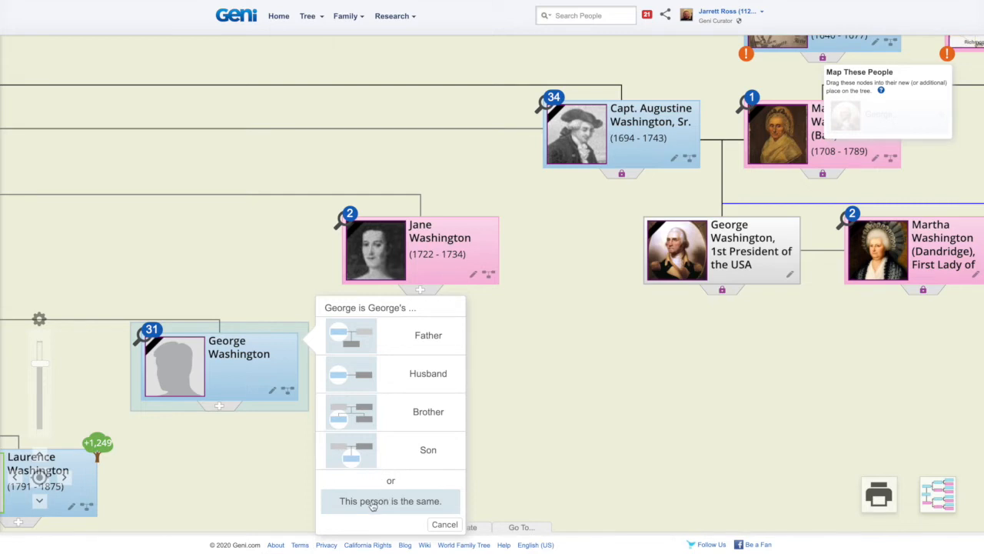
{"action": "left_click", "coordinate": [444, 525]}
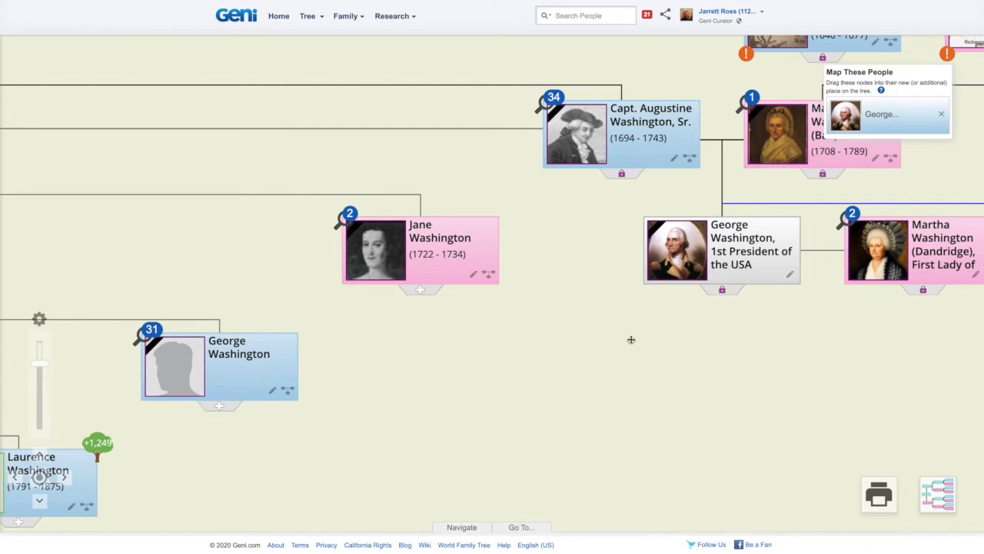
Switch the tree to Martha Washington (Dandridge)'s branch
{"action": "left_click_drag", "start_coordinate": [711, 374], "coordinate": [562, 361]}
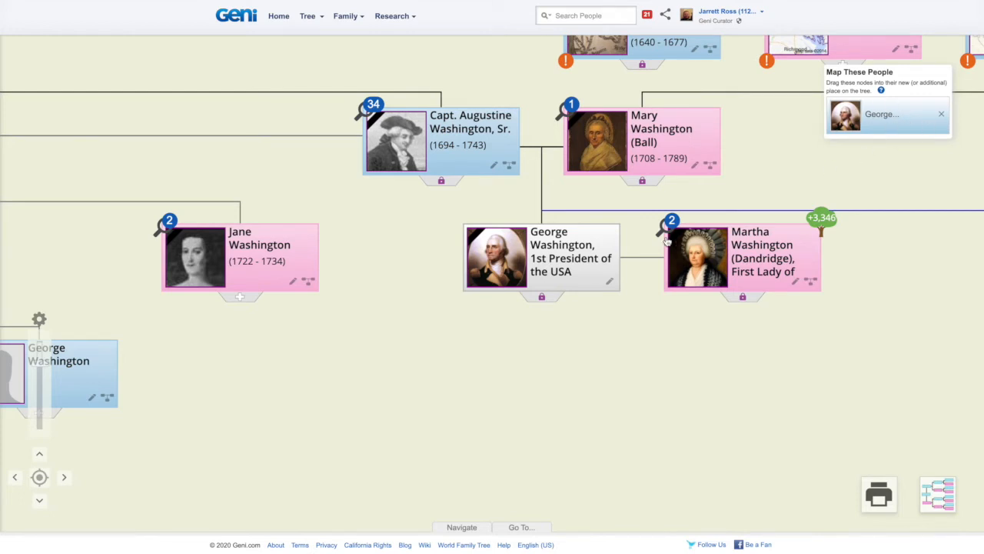
{"action": "left_click_drag", "start_coordinate": [676, 409], "coordinate": [464, 400]}
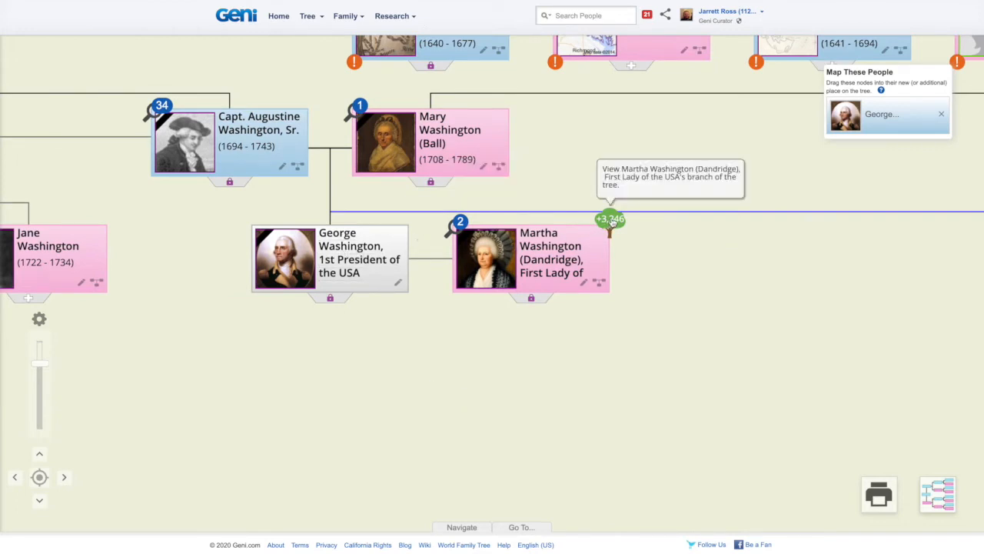
{"action": "left_click", "coordinate": [610, 221]}
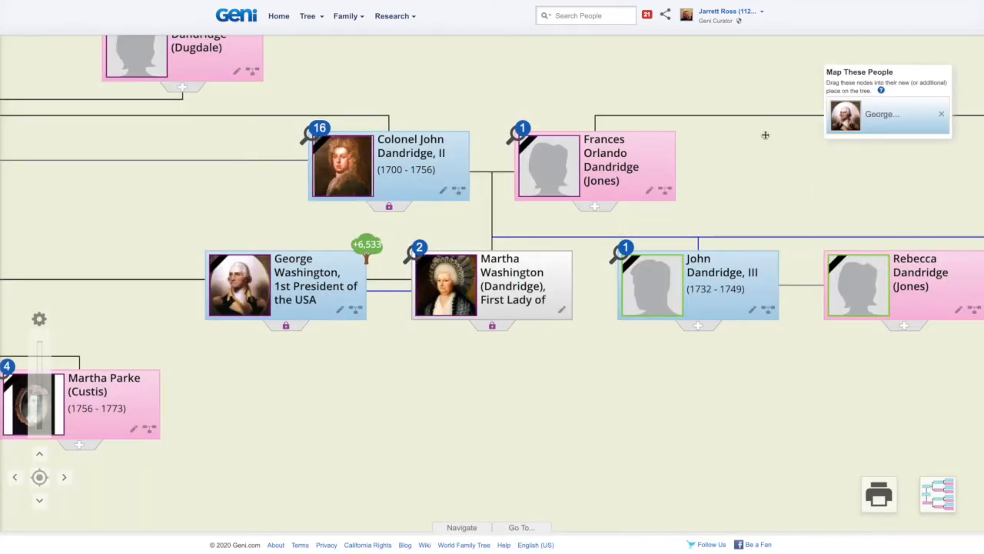
Drop the George Washington profile being moved onto Anne Dandridge (Dencie), and cancel the relationship choice
{"action": "left_click_drag", "start_coordinate": [792, 220], "coordinate": [487, 211]}
{"action": "left_click_drag", "start_coordinate": [665, 220], "coordinate": [328, 218]}
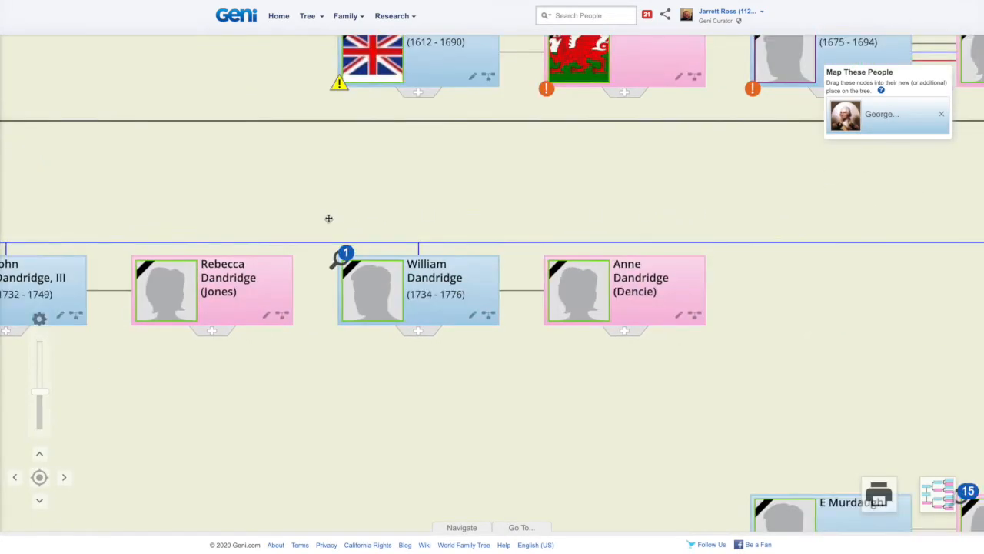
{"action": "left_click_drag", "start_coordinate": [897, 117], "coordinate": [538, 297]}
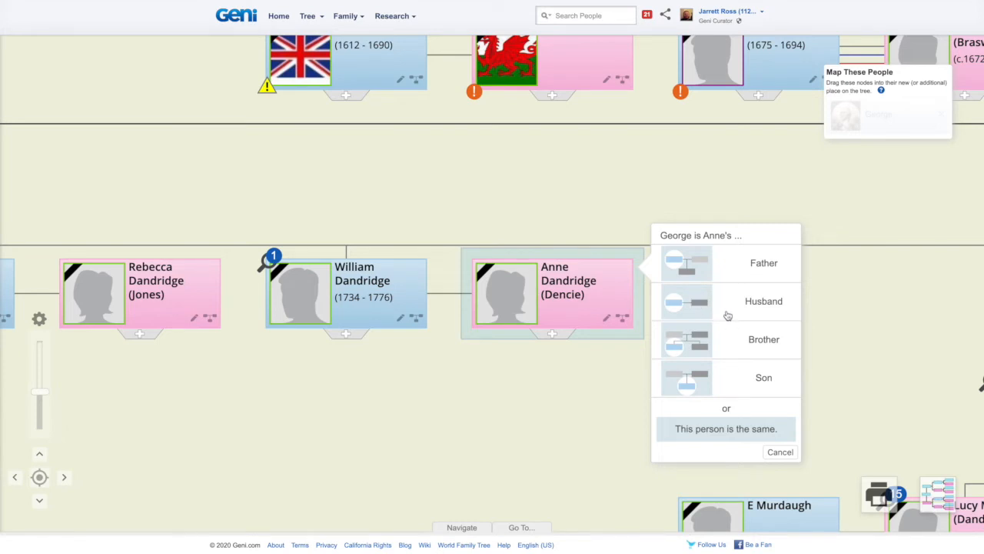
{"action": "left_click", "coordinate": [775, 453]}
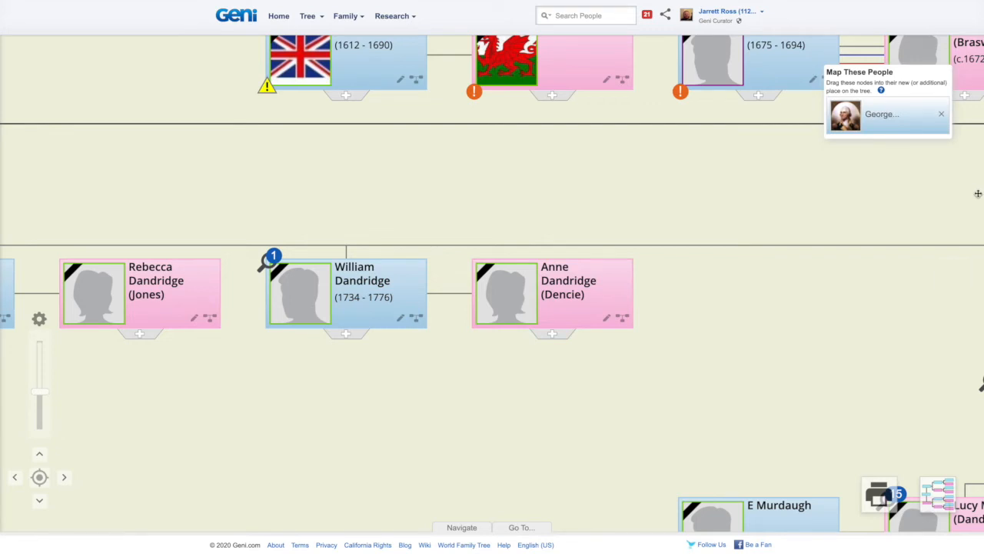
Return to Martha Washington's part of the tree and remove George Washington from the list of people to map
{"action": "left_click_drag", "start_coordinate": [758, 174], "coordinate": [983, 170]}
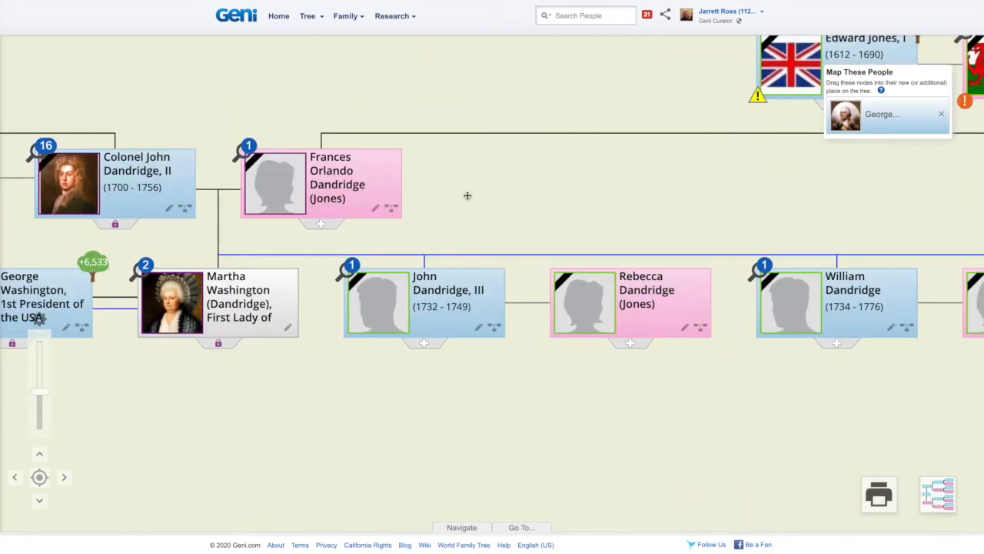
{"action": "left_click_drag", "start_coordinate": [531, 195], "coordinate": [627, 226]}
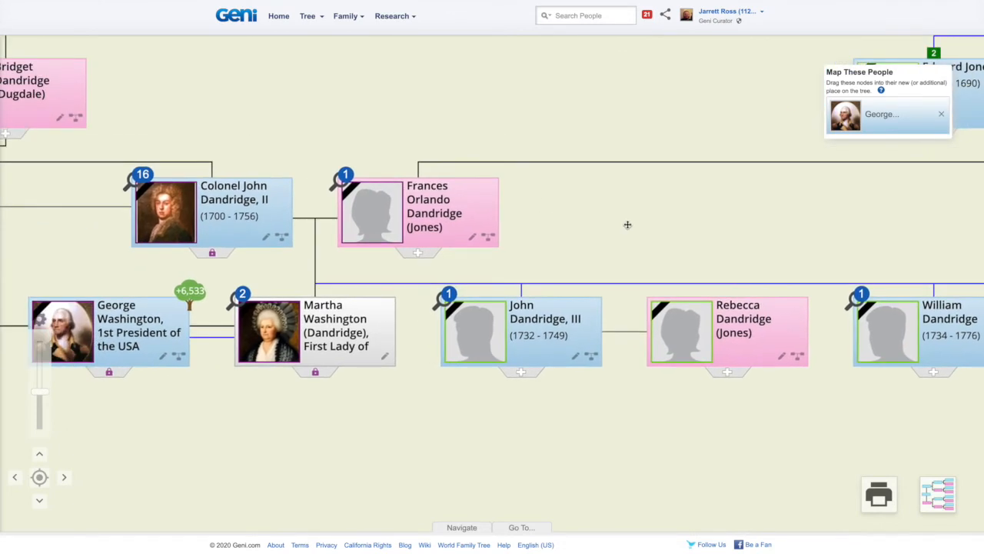
{"action": "left_click", "coordinate": [940, 114]}
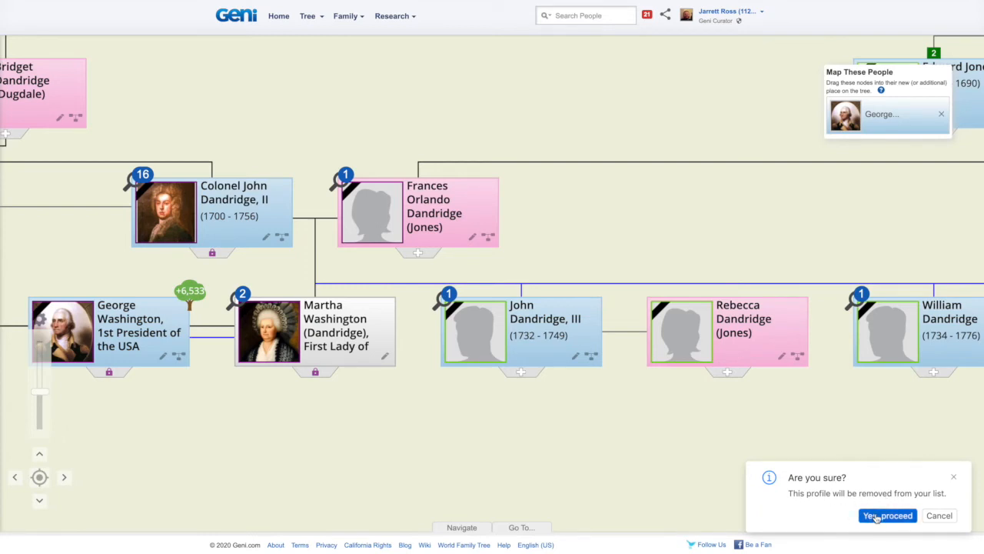
{"action": "left_click", "coordinate": [876, 514]}
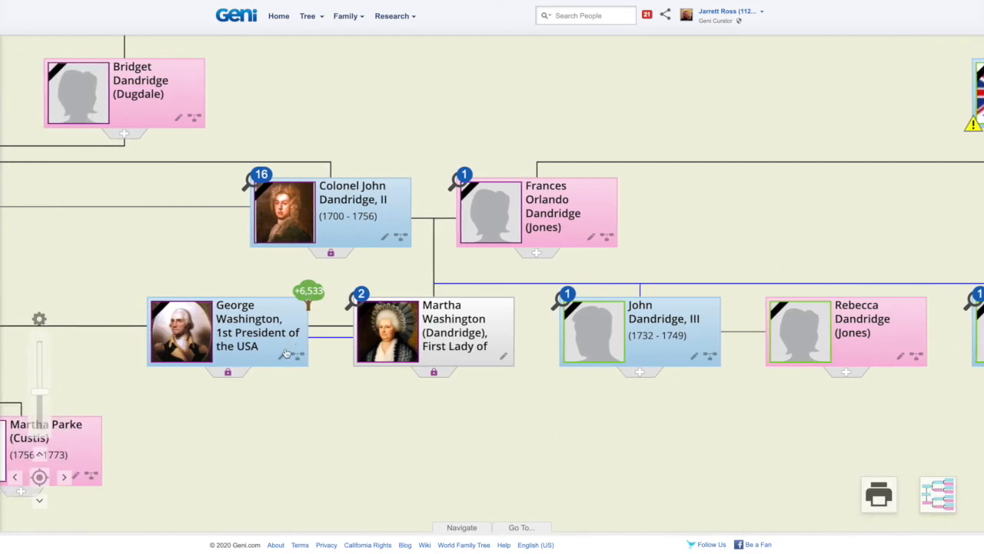
{"action": "left_click", "coordinate": [275, 302]}
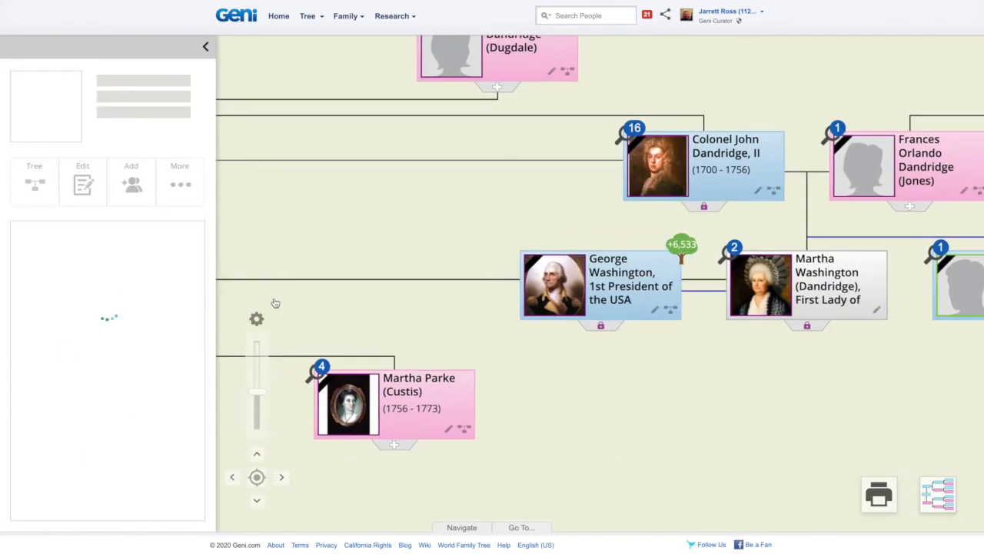
{"action": "left_click", "coordinate": [180, 178]}
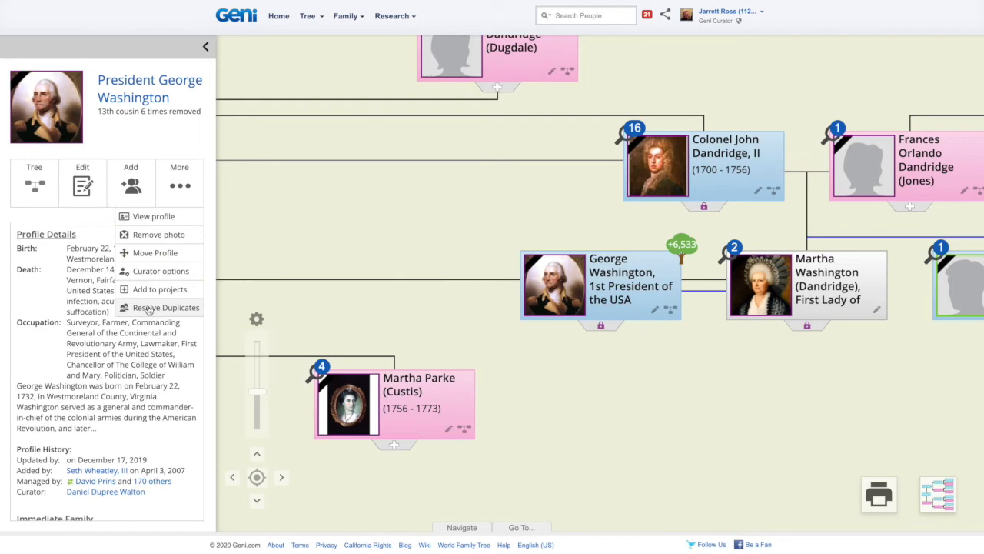
{"action": "left_click", "coordinate": [149, 308]}
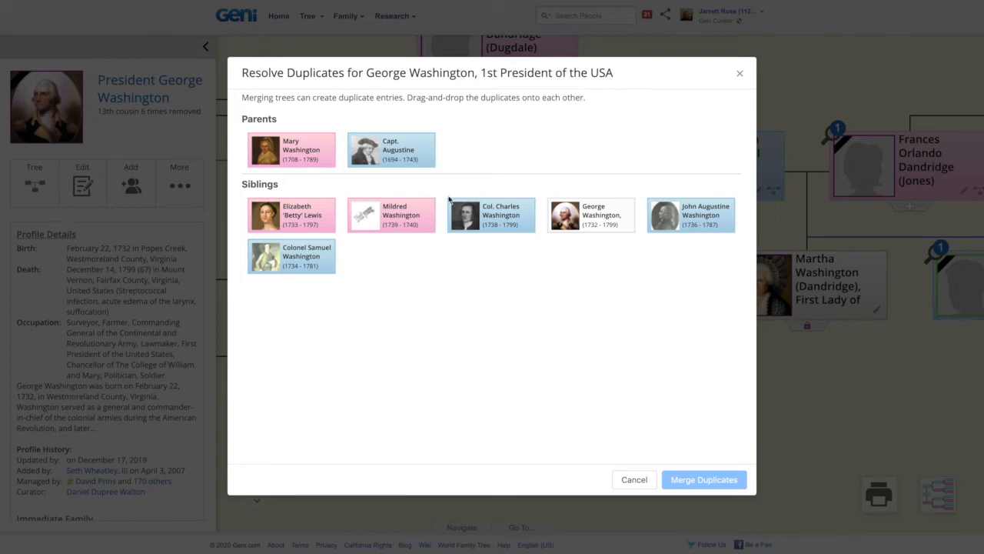
{"action": "left_click", "coordinate": [634, 480]}
{"action": "scroll", "coordinate": [133, 320], "scroll_direction": "down", "scroll_amount": 3}
{"action": "scroll", "coordinate": [133, 320], "scroll_direction": "down", "scroll_amount": 3}
{"action": "scroll", "coordinate": [133, 319], "scroll_direction": "up", "scroll_amount": 5}
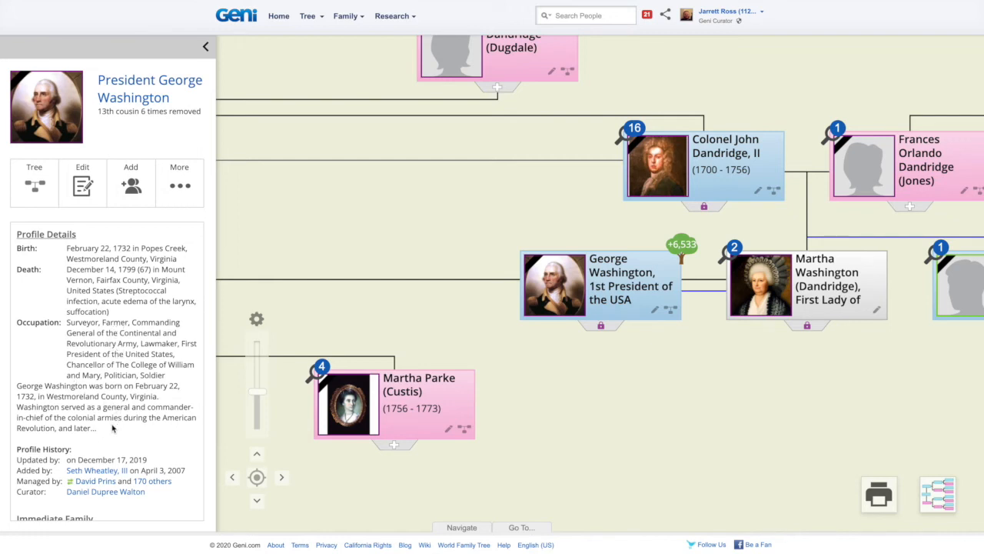
{"action": "scroll", "coordinate": [112, 429], "scroll_direction": "down", "scroll_amount": 2}
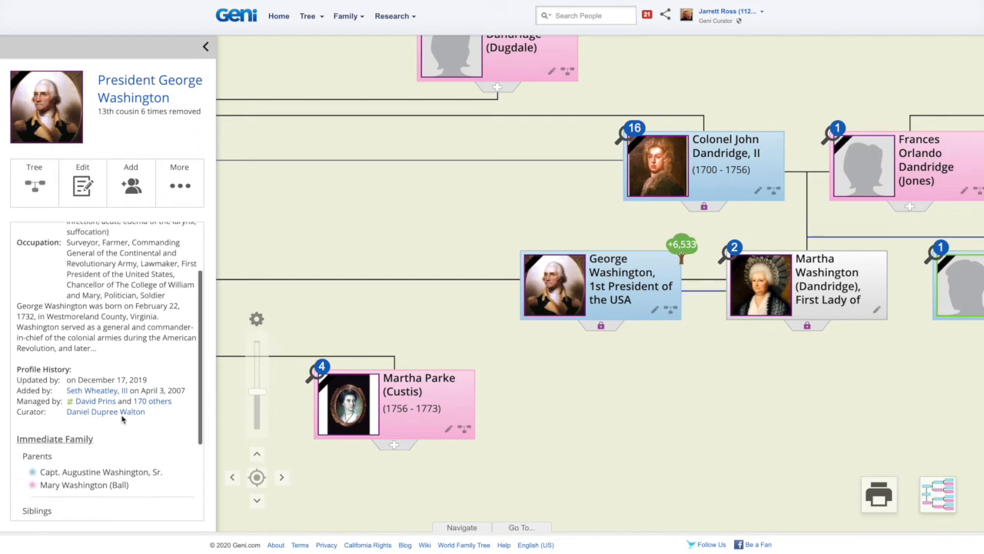
{"action": "scroll", "coordinate": [87, 344], "scroll_direction": "down", "scroll_amount": 2}
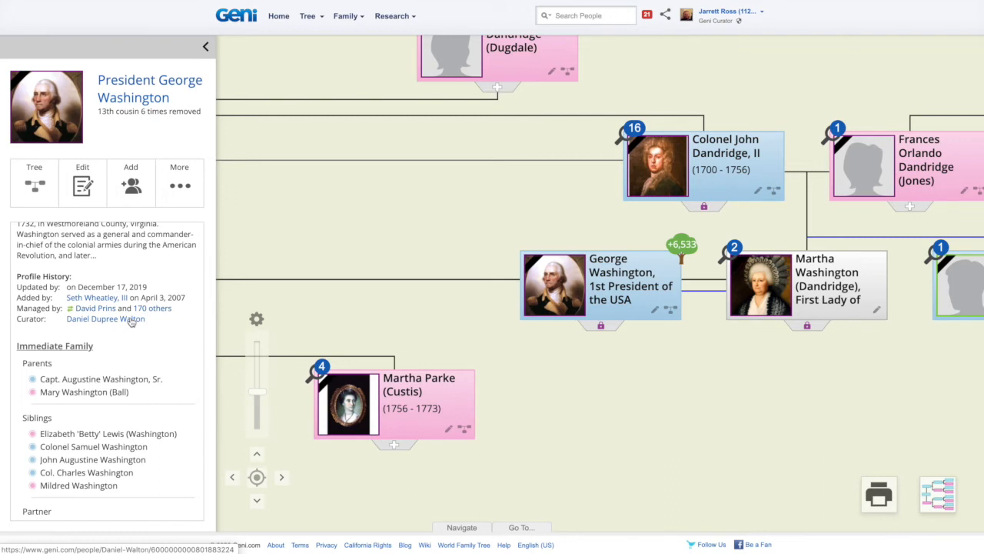
{"action": "scroll", "coordinate": [132, 322], "scroll_direction": "down", "scroll_amount": 1}
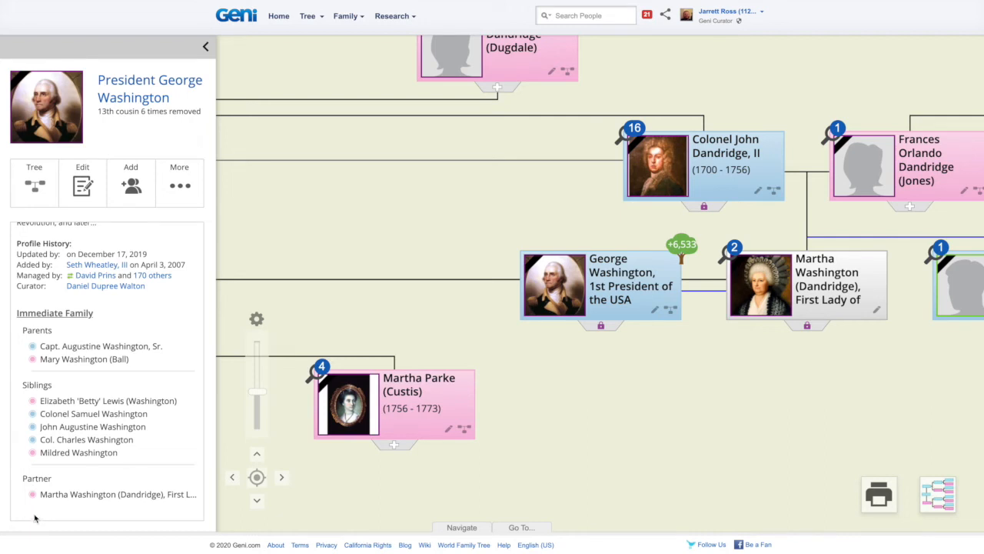
{"action": "left_click", "coordinate": [56, 414]}
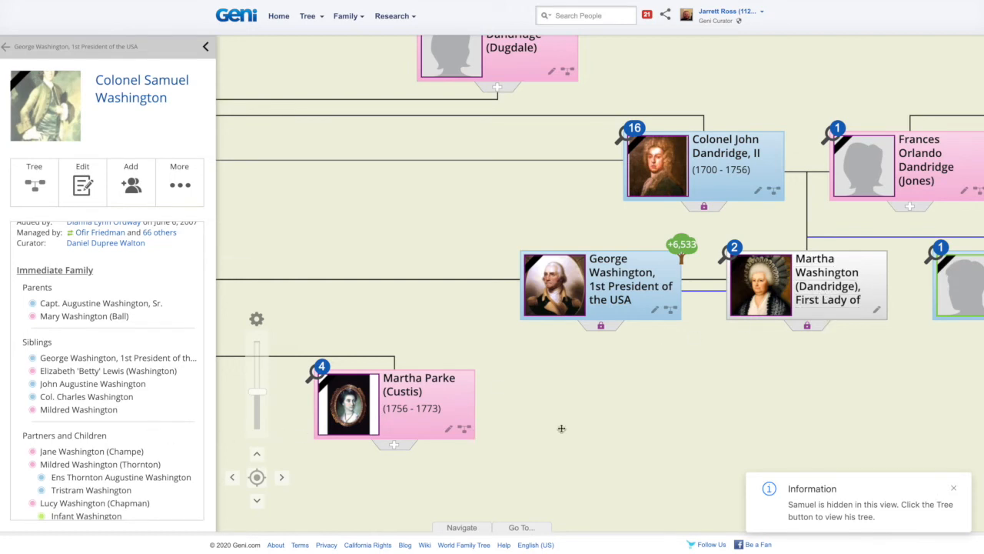
Dismiss the hidden-profile notice, then show George Washington's own tree with his profile details open
{"action": "left_click", "coordinate": [954, 488]}
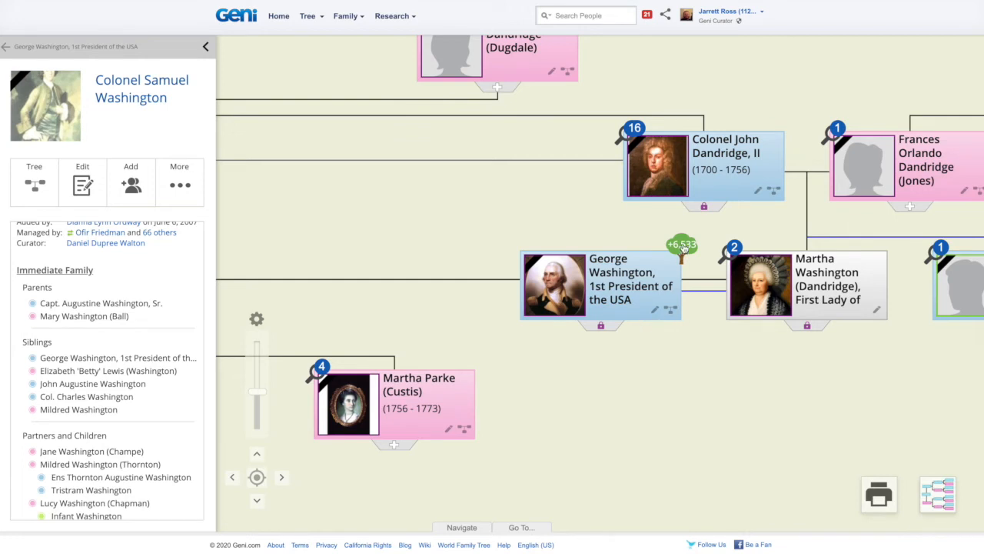
{"action": "left_click", "coordinate": [672, 311]}
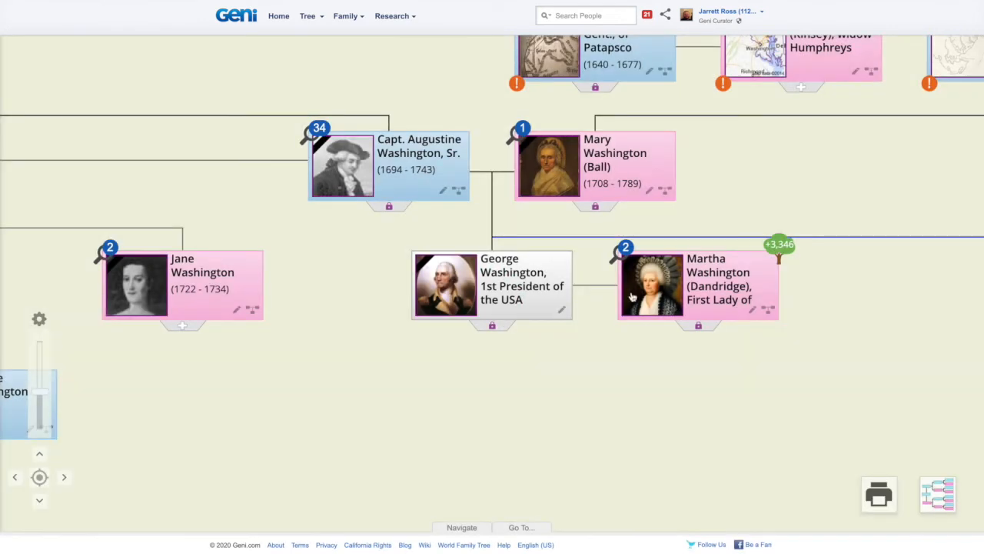
{"action": "left_click", "coordinate": [539, 263]}
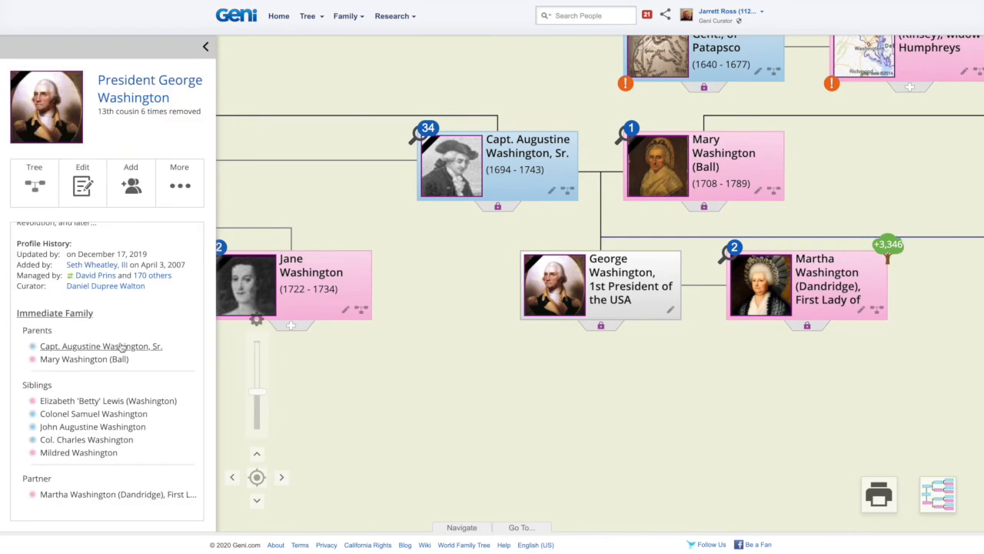
{"action": "left_click", "coordinate": [80, 439]}
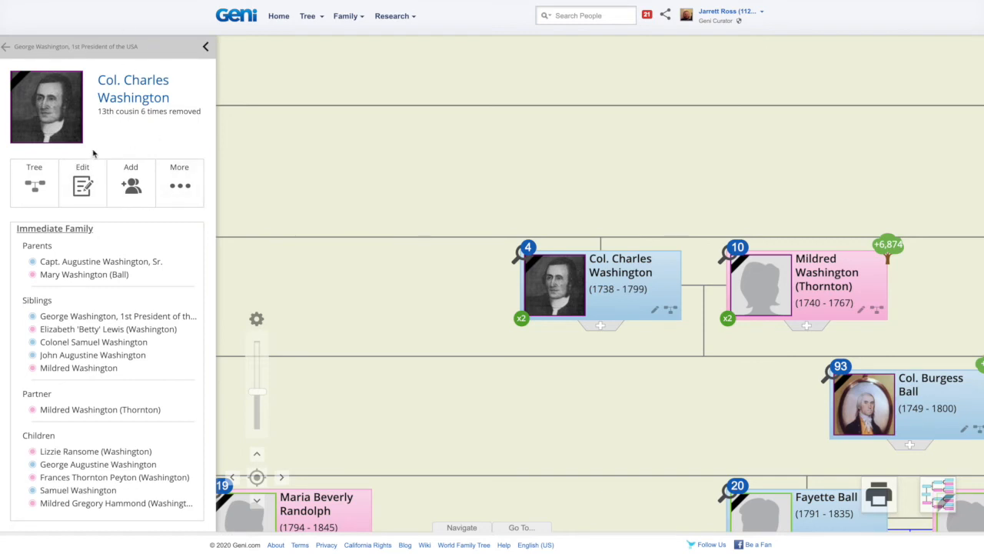
{"action": "left_click", "coordinate": [4, 49]}
{"action": "left_click", "coordinate": [205, 48]}
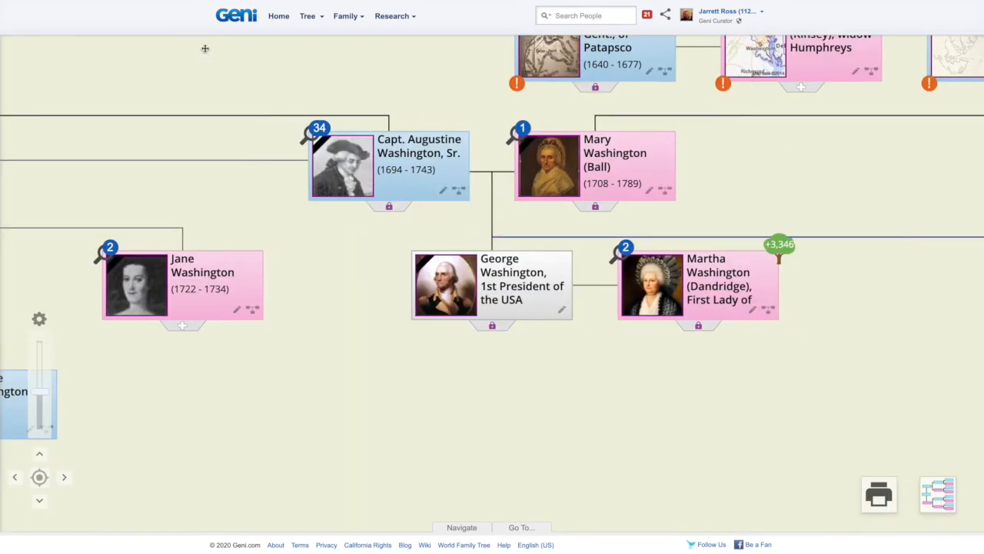
Open the tree of Laurence Washington (1791 - 1875) and switch it to the pedigree view
{"action": "left_click_drag", "start_coordinate": [409, 393], "coordinate": [612, 343]}
{"action": "left_click_drag", "start_coordinate": [386, 436], "coordinate": [620, 393]}
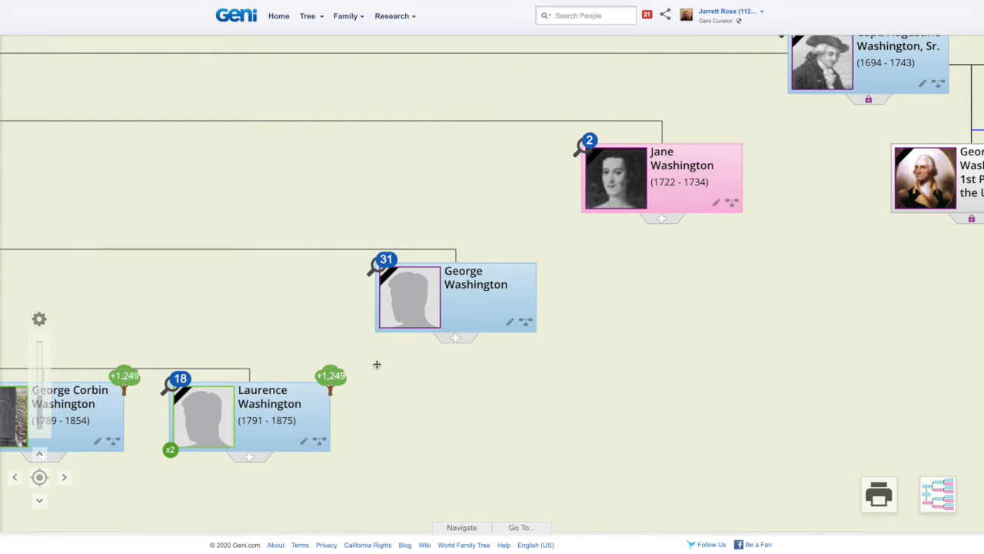
{"action": "left_click", "coordinate": [332, 376]}
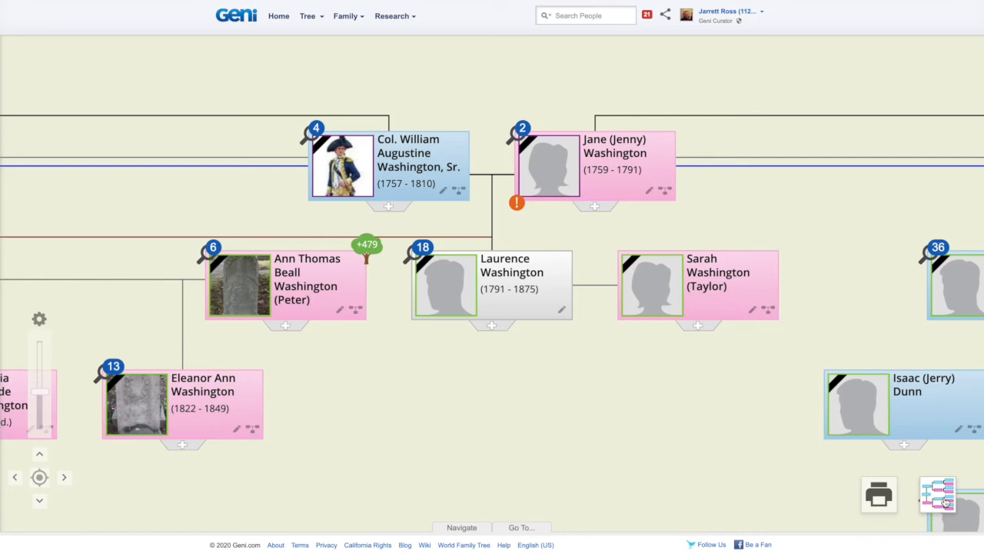
{"action": "left_click", "coordinate": [946, 501]}
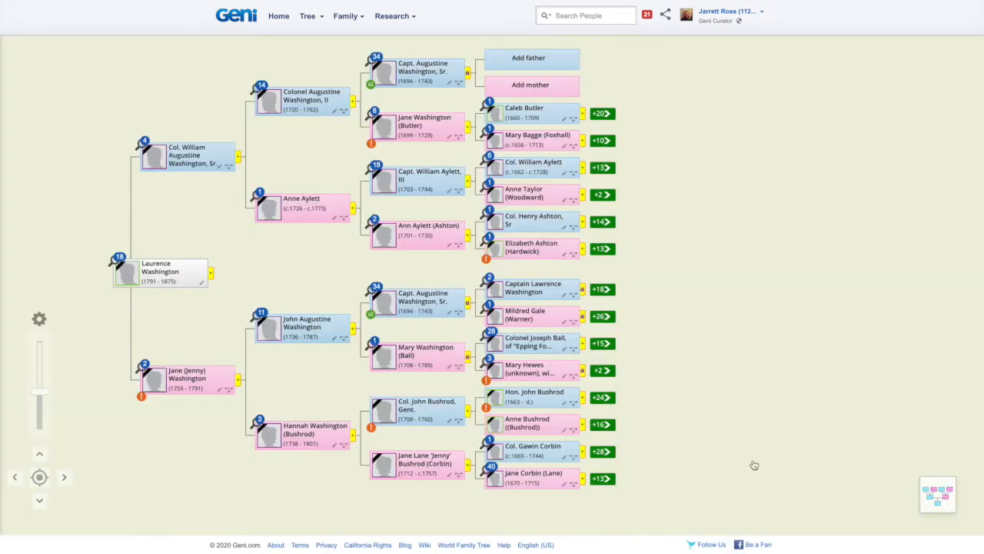
{"action": "left_click_drag", "start_coordinate": [282, 263], "coordinate": [362, 264]}
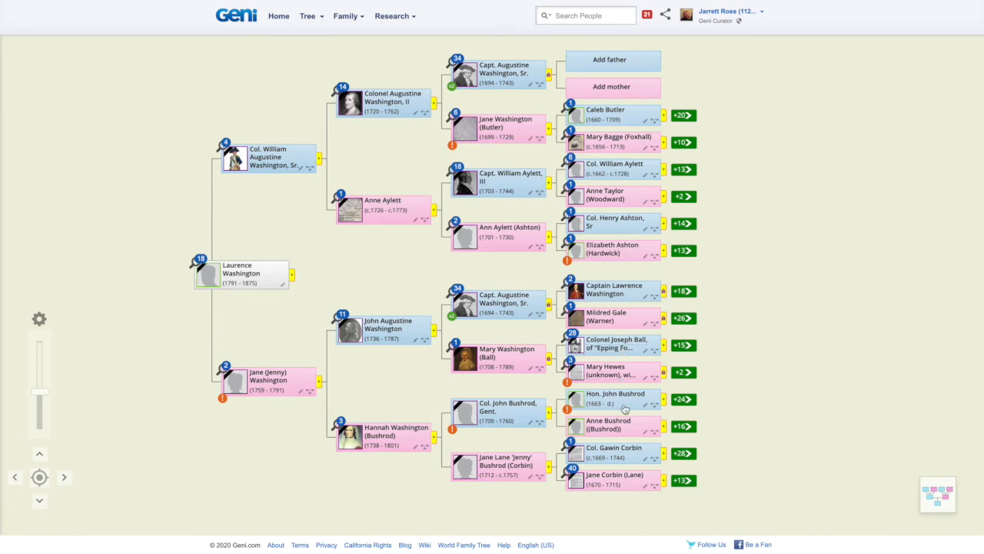
{"action": "left_click", "coordinate": [246, 278]}
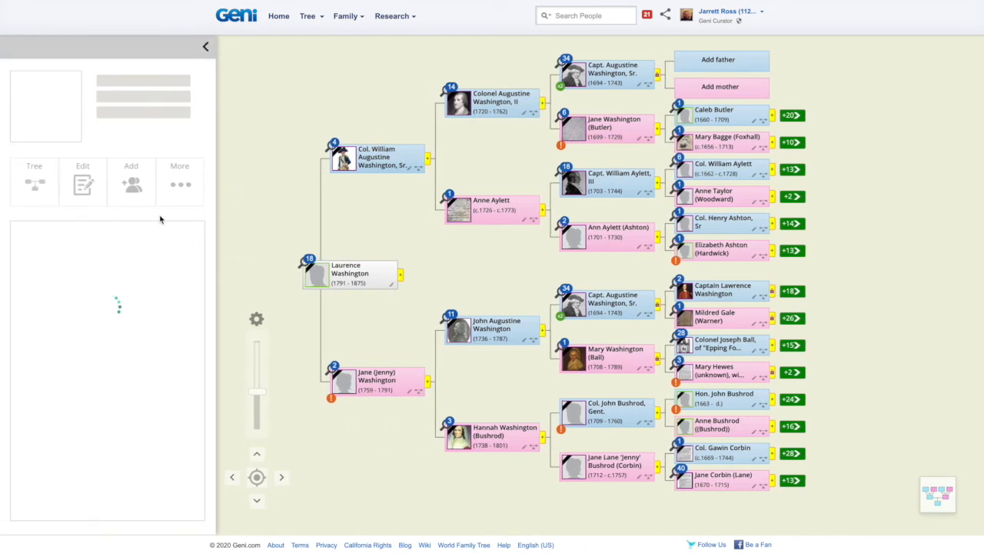
{"action": "left_click", "coordinate": [205, 46]}
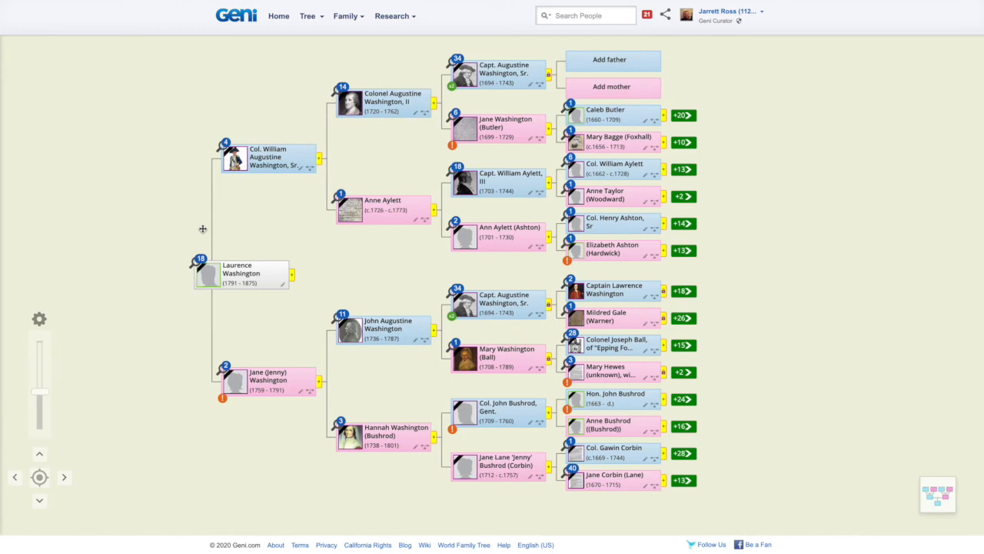
{"action": "mouse_move", "coordinate": [199, 262]}
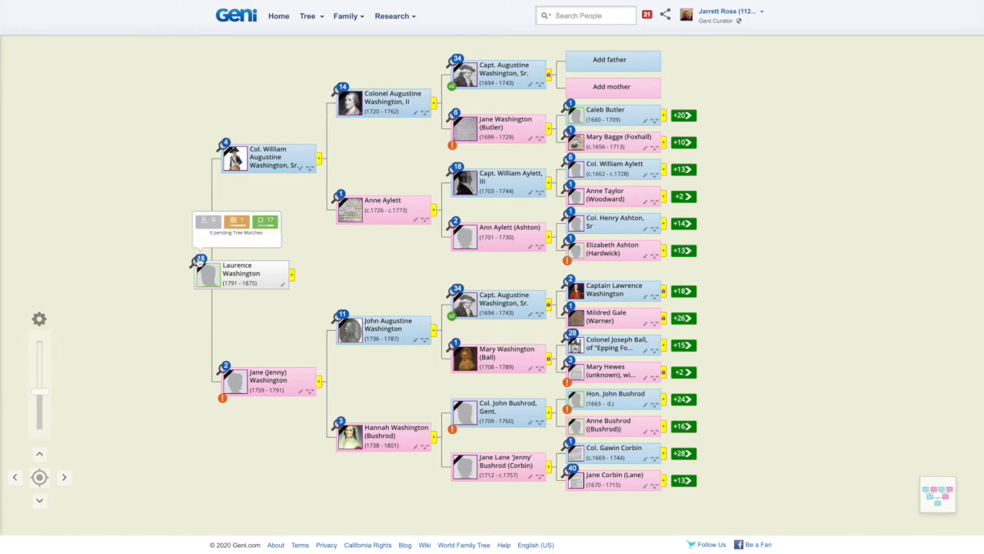
{"action": "mouse_move", "coordinate": [293, 276]}
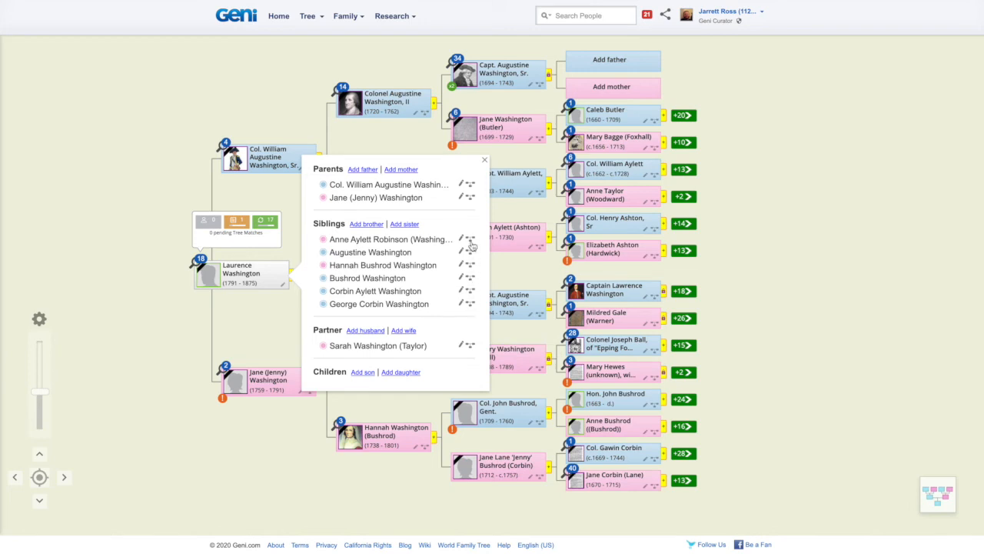
{"action": "left_click", "coordinate": [485, 161]}
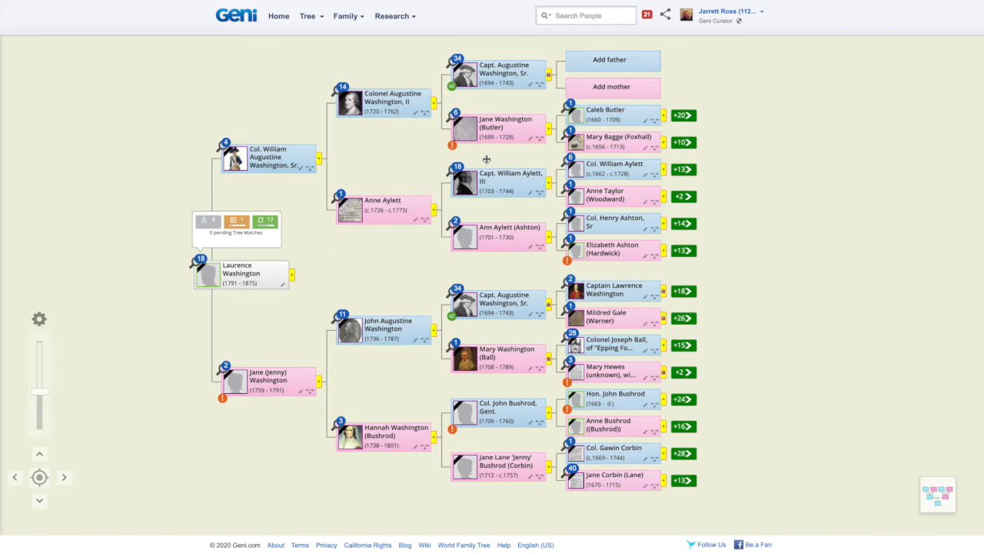
{"action": "left_click", "coordinate": [284, 287]}
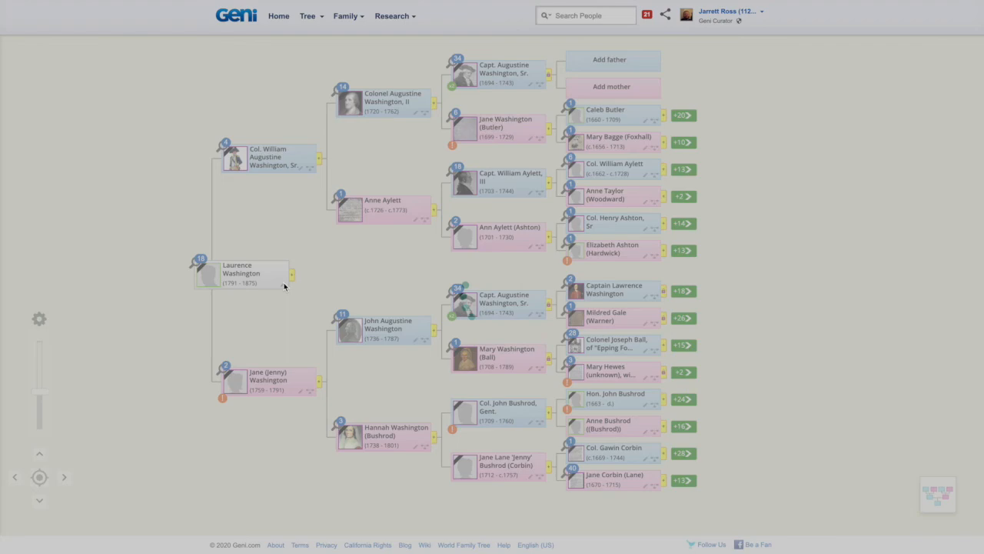
{"action": "scroll", "coordinate": [640, 339], "scroll_direction": "down", "scroll_amount": 6}
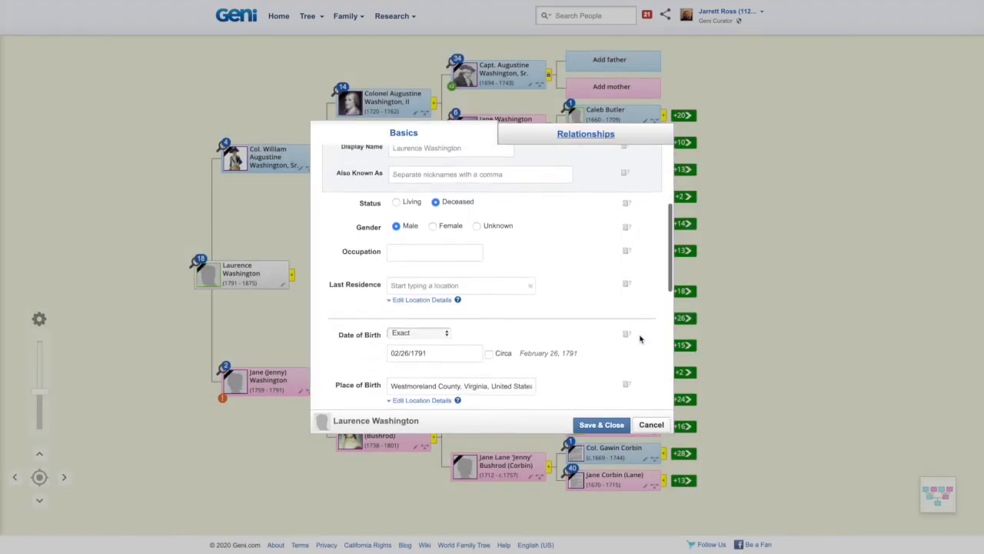
{"action": "left_click", "coordinate": [650, 425]}
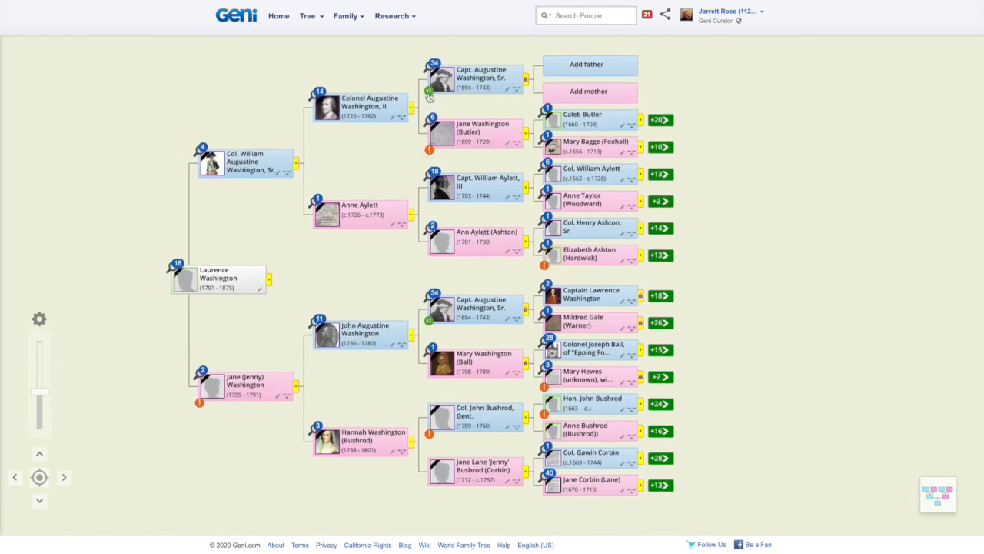
Check the inconsistency report for Jane Washington (Butler) and return to Laurence Washington's pedigree
{"action": "mouse_move", "coordinate": [430, 93]}
{"action": "left_click", "coordinate": [430, 150]}
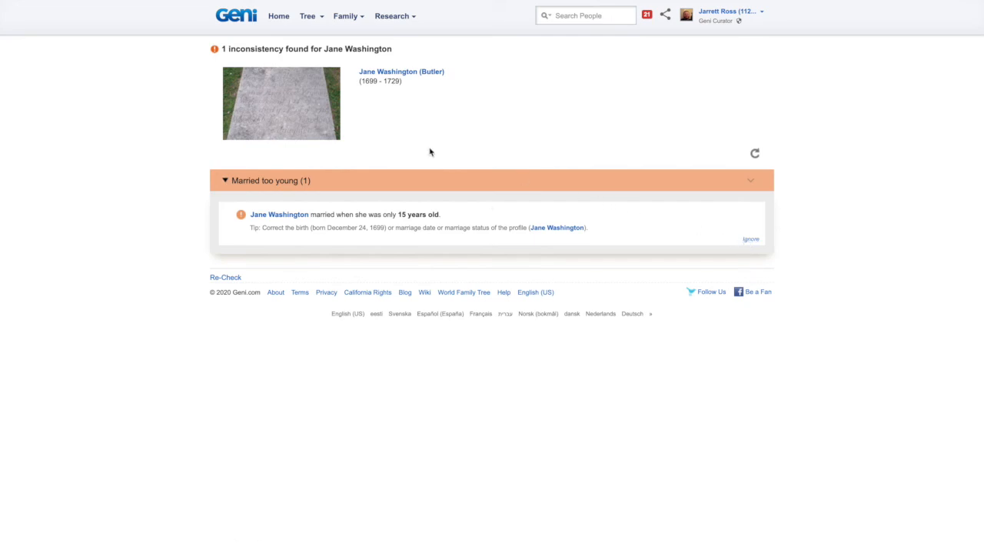
{"action": "left_click", "coordinate": [408, 1]}
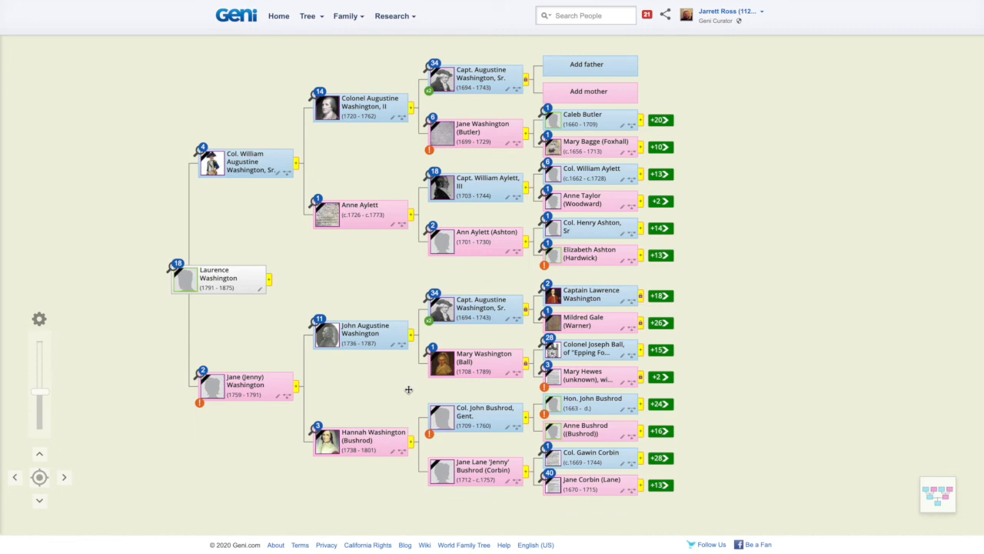
Examine the repeated positions of Capt. Augustine Washington, Sr. in Laurence Washington's pedigree at different zoom levels
{"action": "mouse_move", "coordinate": [430, 324]}
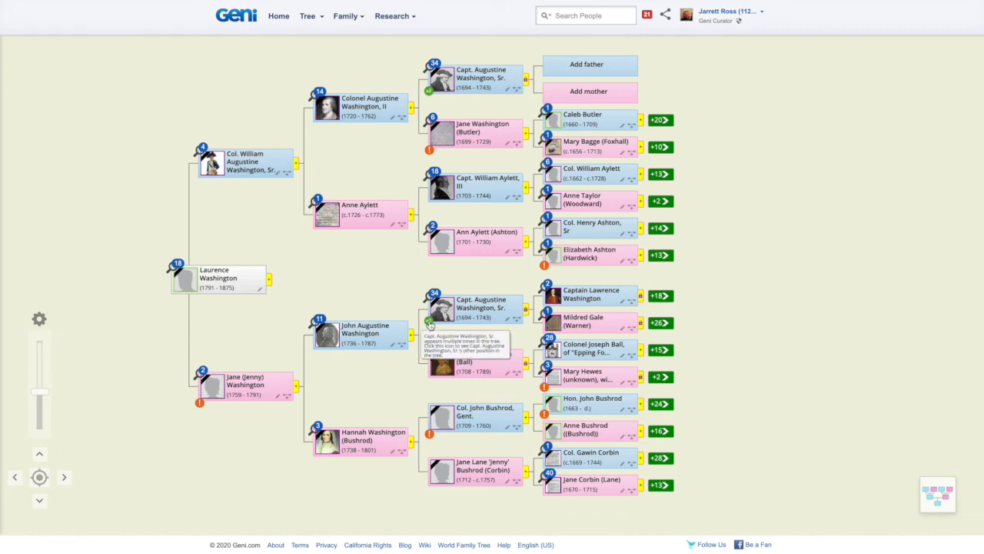
{"action": "left_click", "coordinate": [41, 359]}
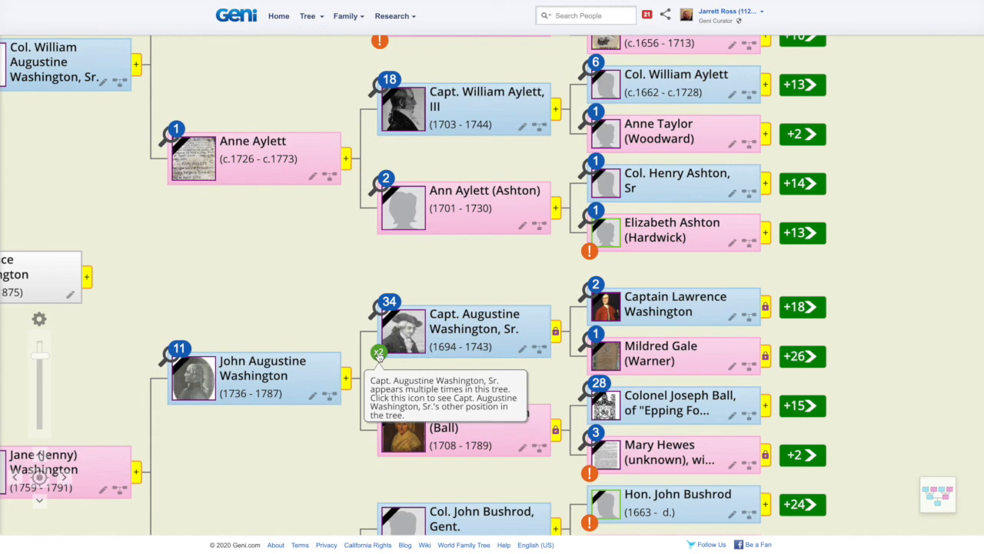
{"action": "left_click_drag", "start_coordinate": [39, 358], "coordinate": [42, 387]}
{"action": "left_click_drag", "start_coordinate": [266, 269], "coordinate": [213, 322]}
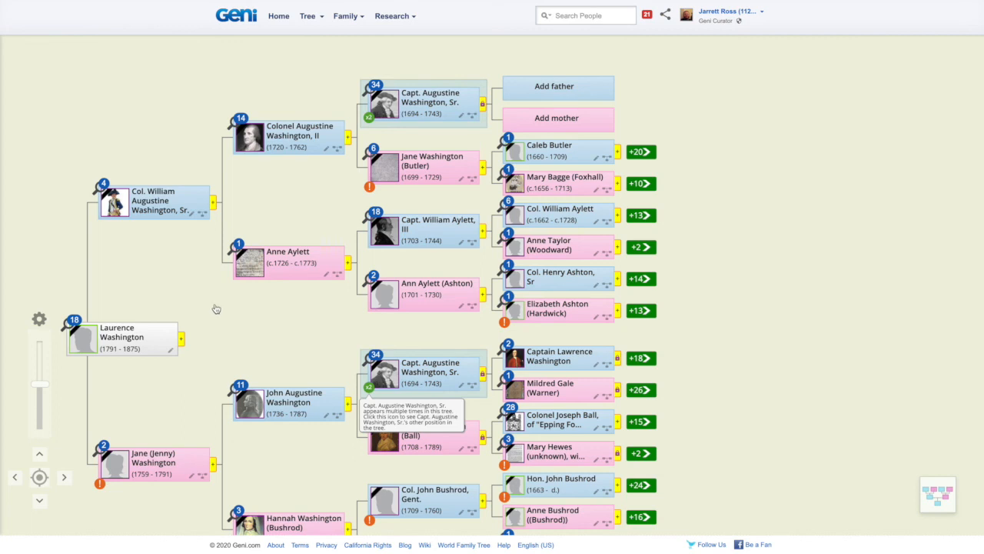
{"action": "left_click_drag", "start_coordinate": [196, 337], "coordinate": [185, 246]}
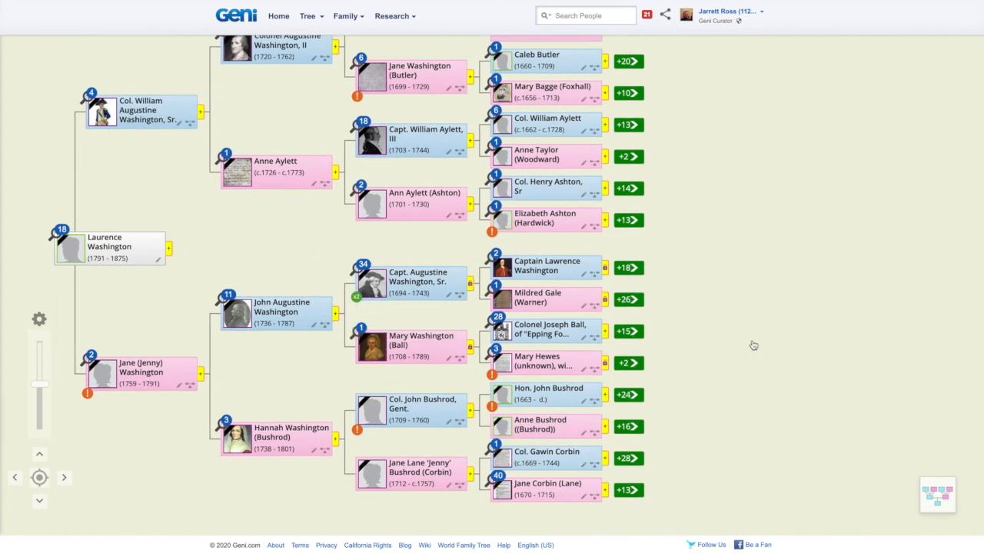
{"action": "left_click_drag", "start_coordinate": [722, 360], "coordinate": [745, 386]}
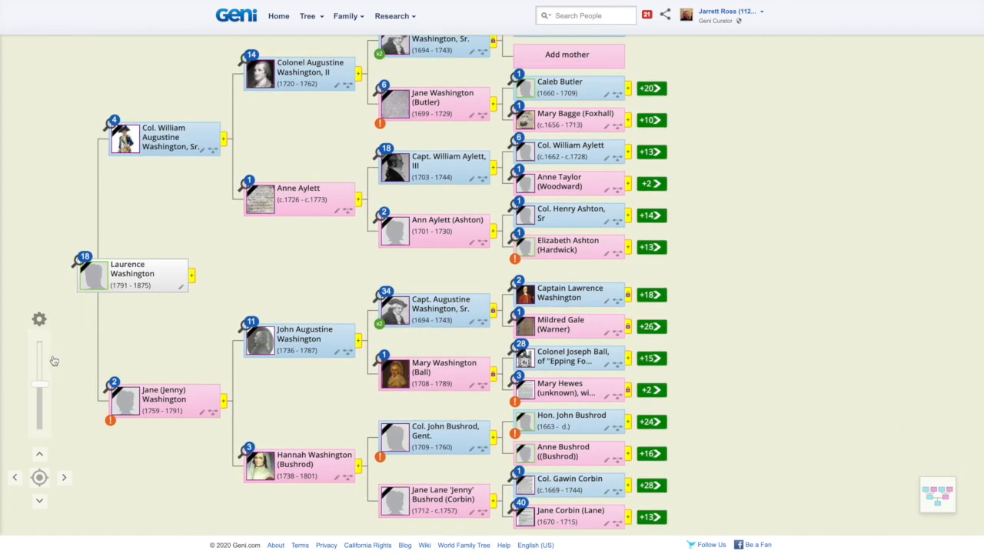
{"action": "left_click_drag", "start_coordinate": [40, 383], "coordinate": [40, 395]}
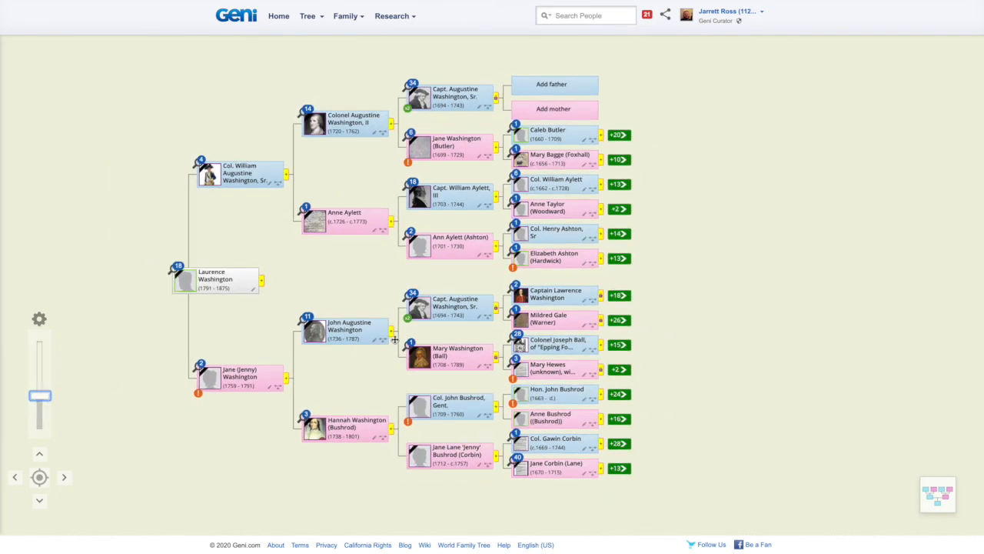
{"action": "mouse_move", "coordinate": [410, 322]}
{"action": "scroll", "coordinate": [794, 360], "scroll_direction": "up", "scroll_amount": 1}
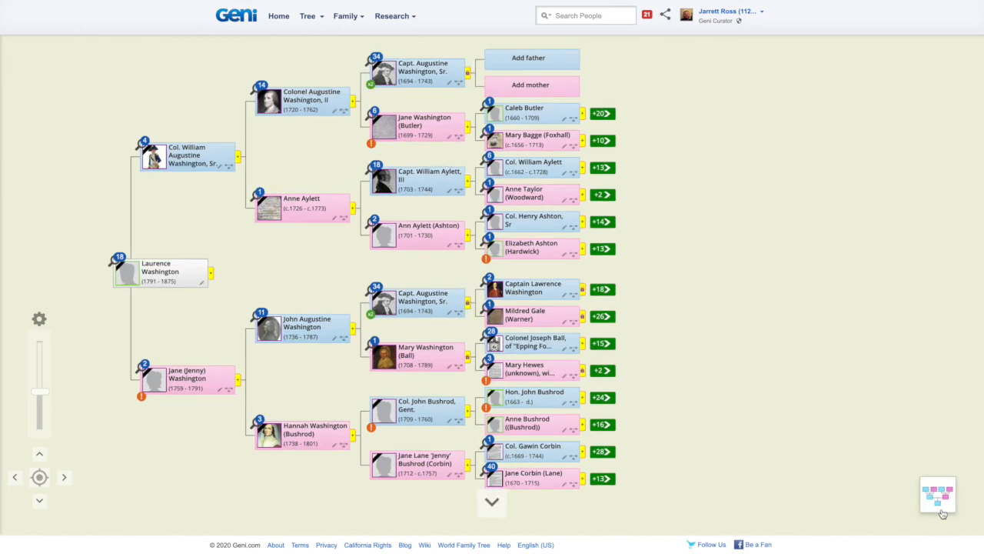